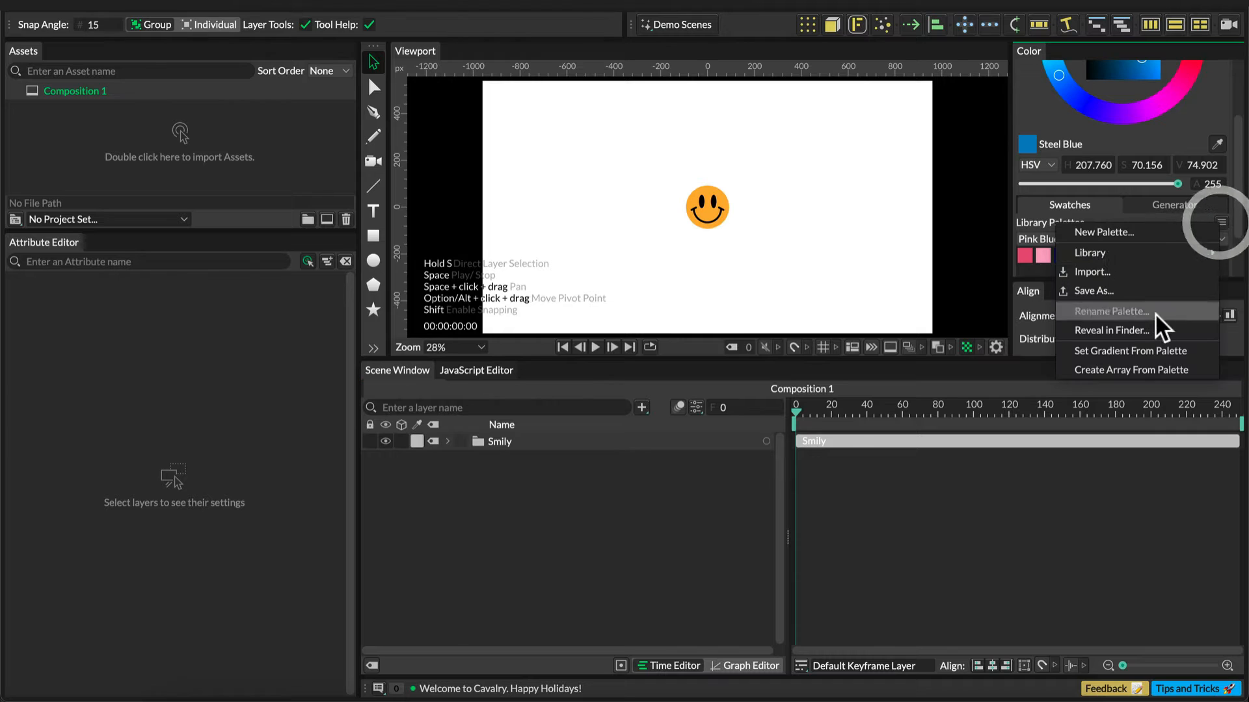
Create a color array from the Pink Blue palette and connect it to the fill color of the Smily group's Circle
click(1133, 364)
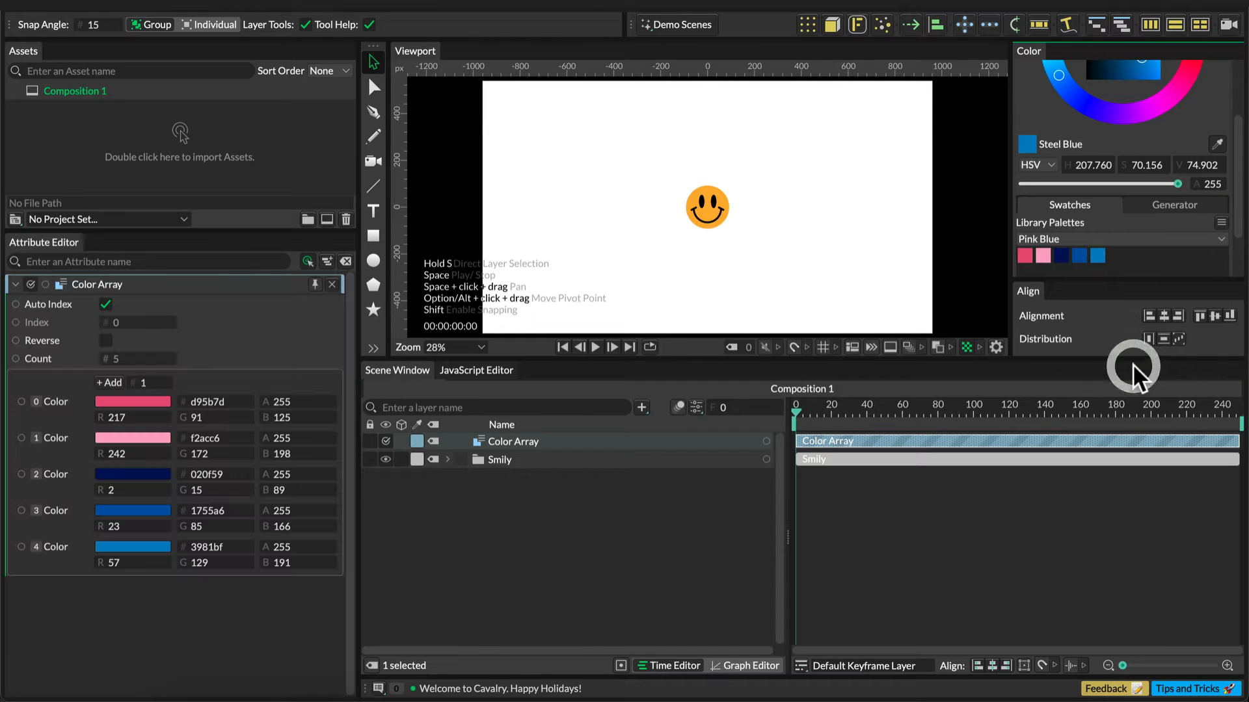
click(446, 459)
mouse_move(766, 441)
mouse_down()
mouse_move(536, 536)
mouse_move(521, 526)
mouse_up()
click(562, 537)
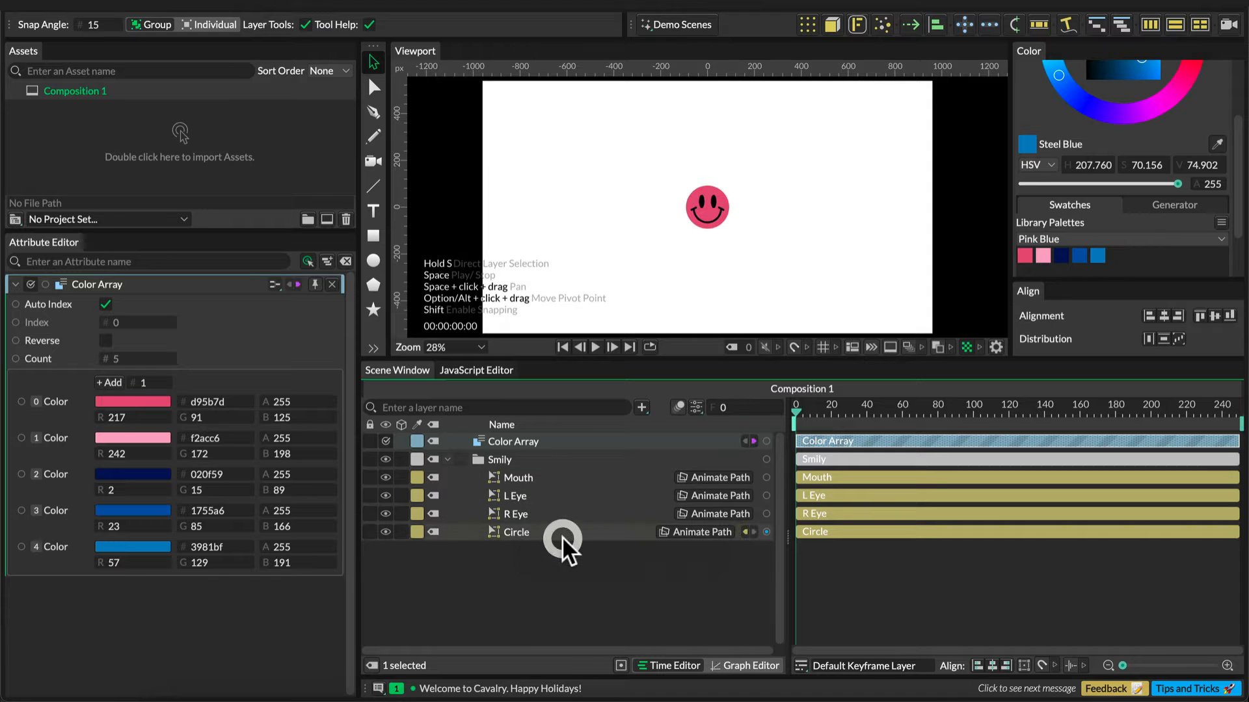
Set the first color of the array to #8ad4af and the second to #ffcc00
click(218, 401)
text(#8ad4af)
key(Return)
click(213, 434)
text(#ffcc06)
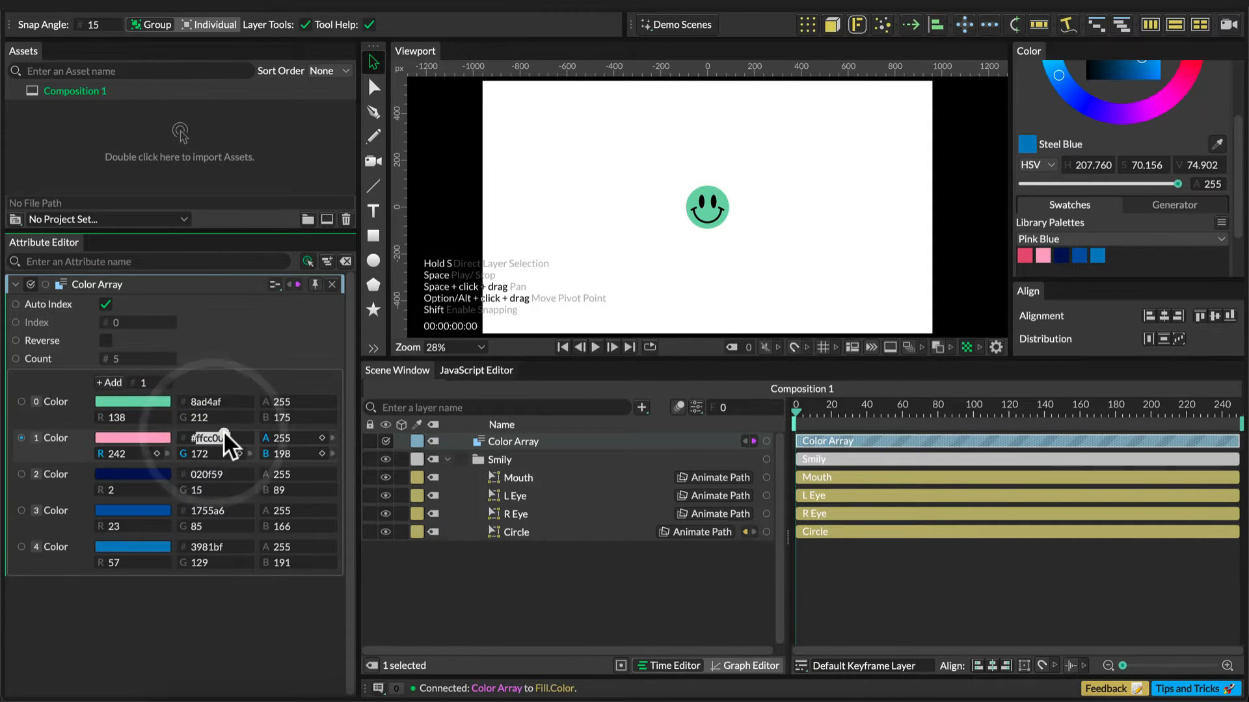
key(Return)
Set the third color of the array to #884fd0 and the fourth to #65ba89
click(238, 473)
text(#884fd)
key(Return)
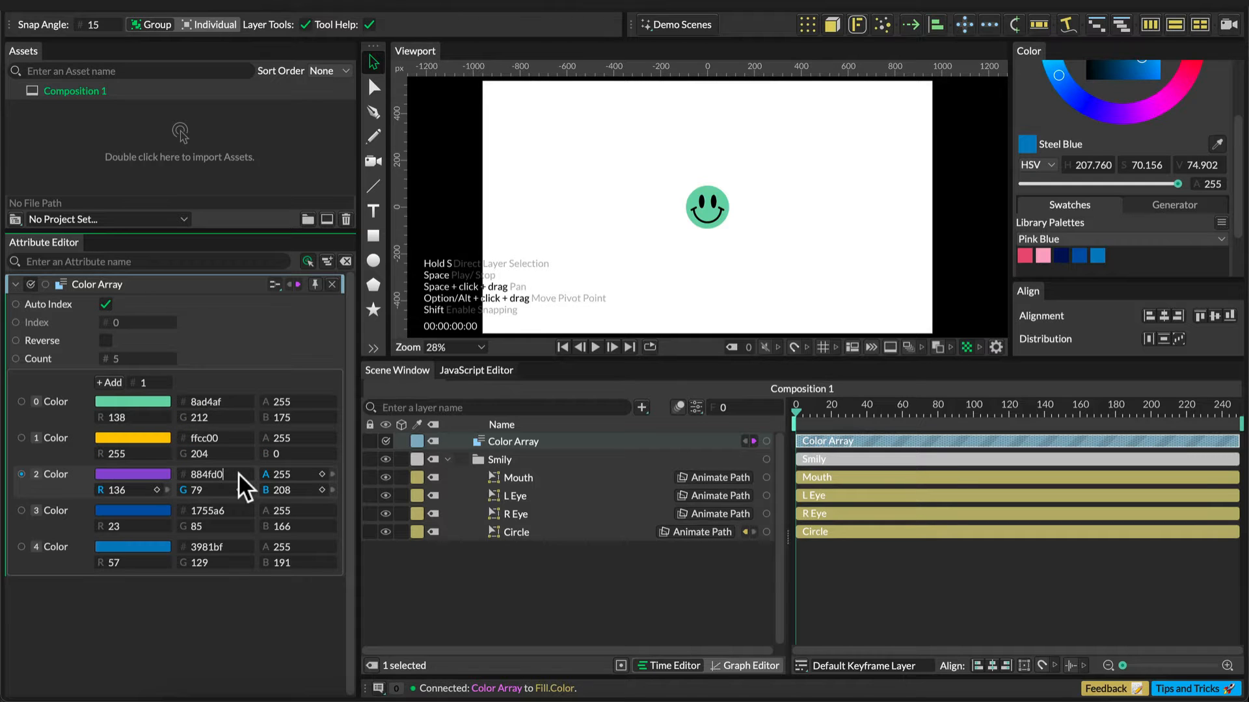
click(229, 510)
text(#65ba89)
key(Return)
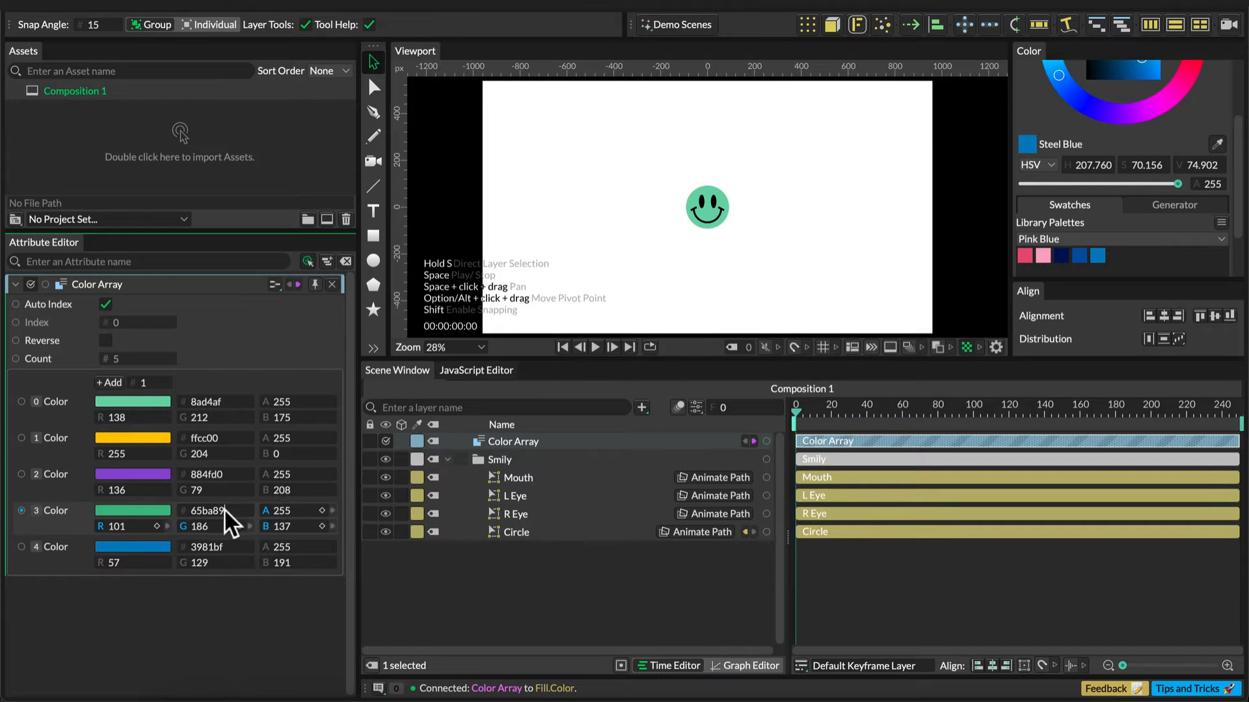
Remove the fifth color from the color array
click(77, 540)
right_click(77, 540)
click(142, 290)
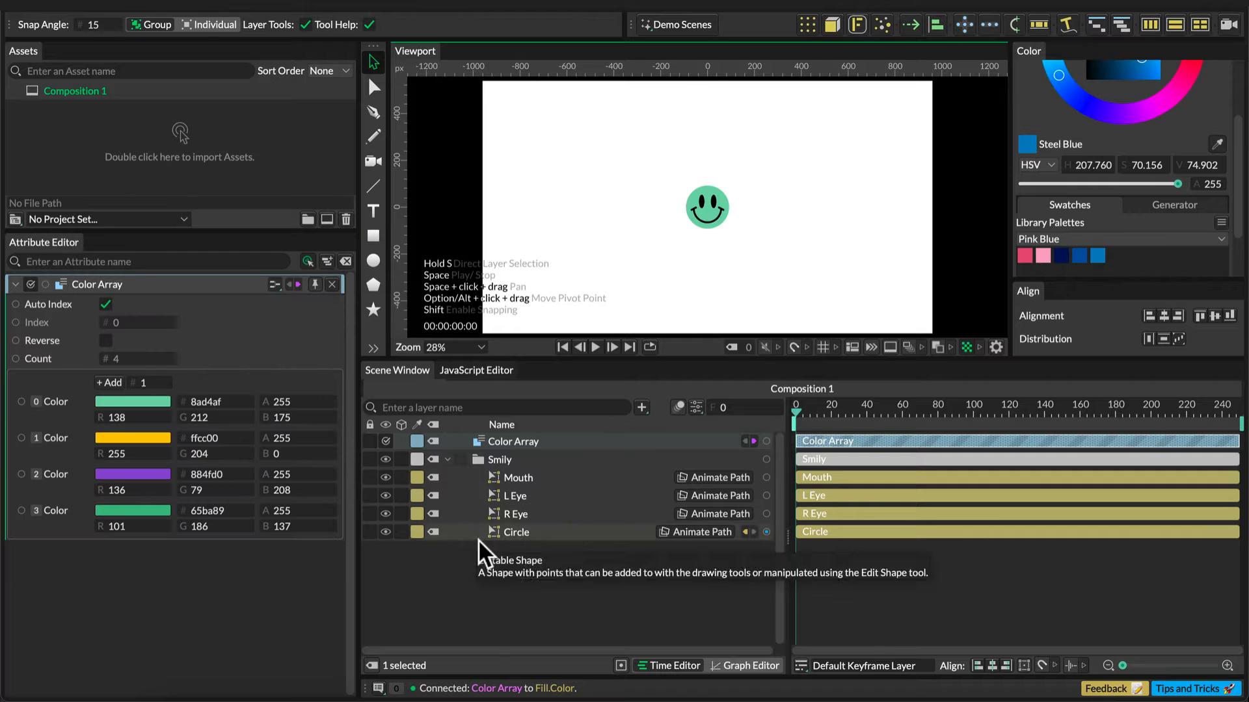
Put the Smily group inside a new group and rename that group Big
click(497, 566)
click(448, 459)
click(485, 459)
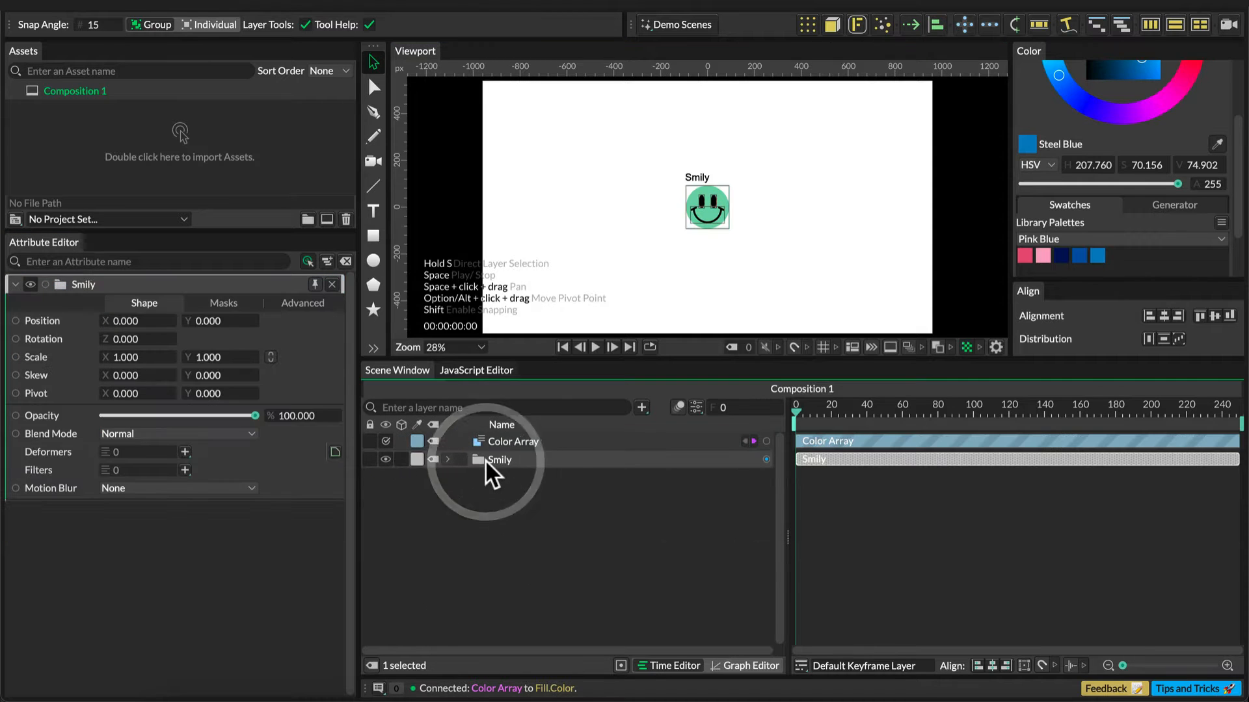
key(super+g)
key(shift+Return)
text(Big)
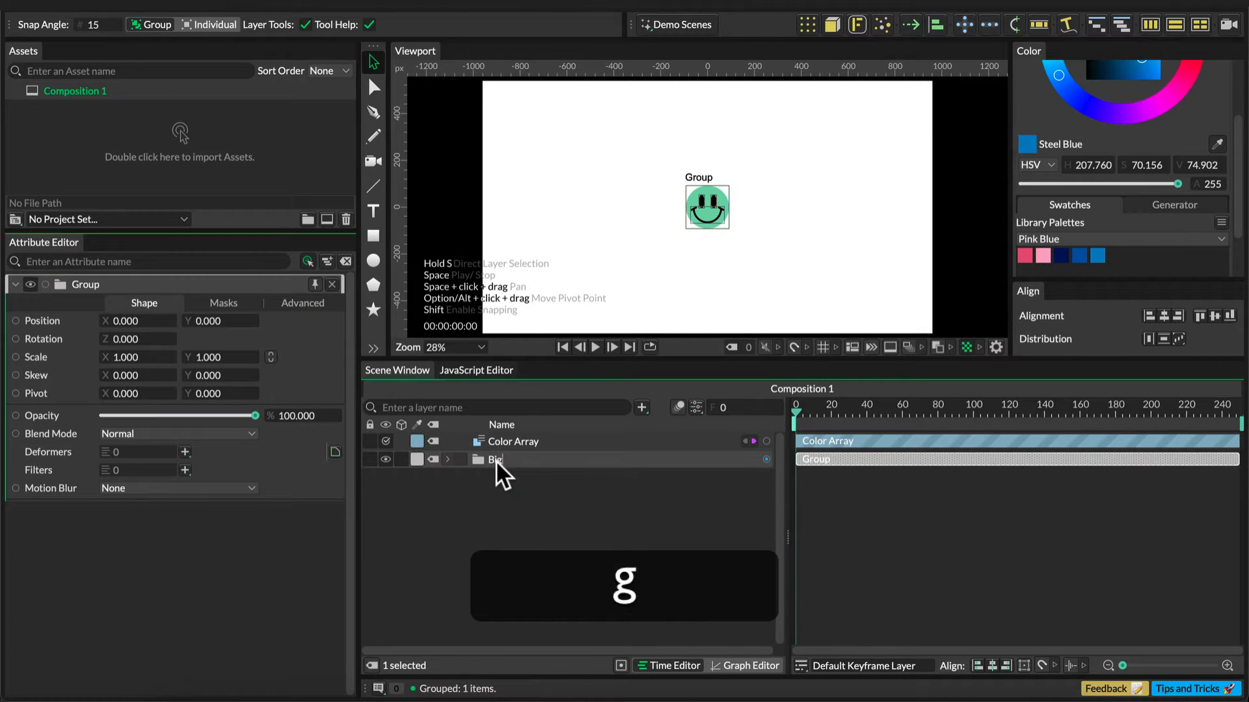
key(Return)
Duplicate the Big group and rename the copy Small
key(super+d)
click(496, 462)
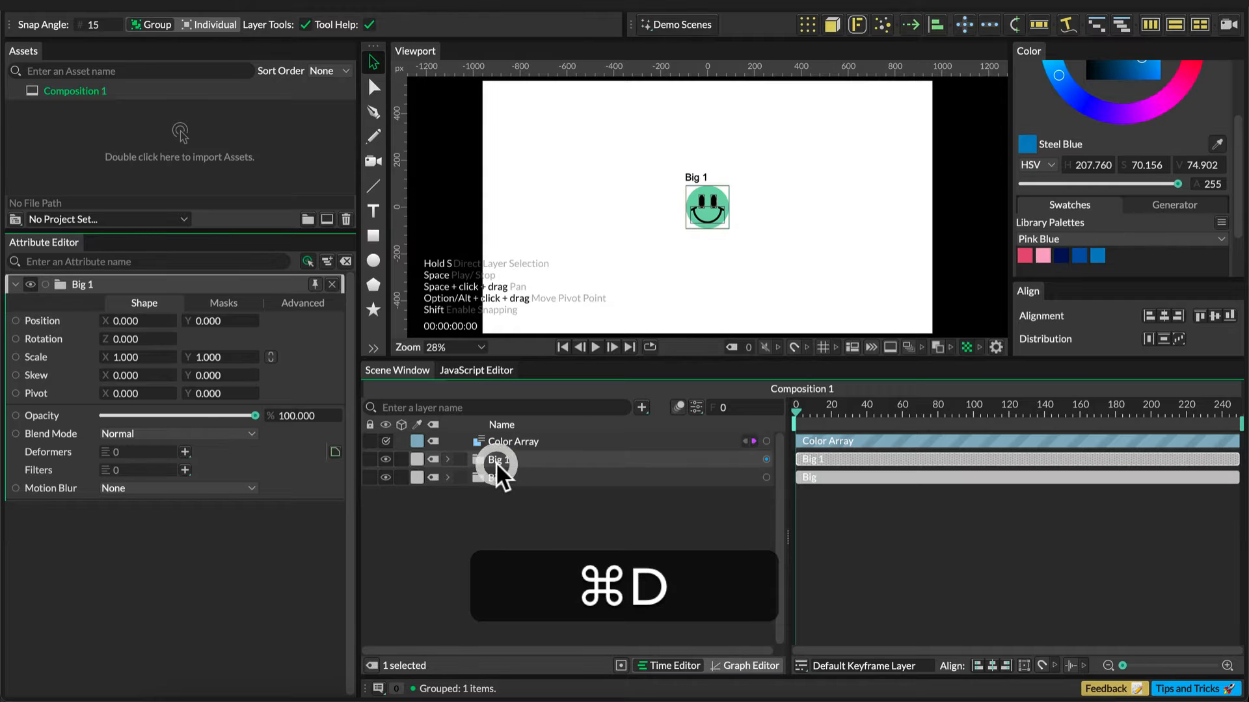
key(Return)
text(Small)
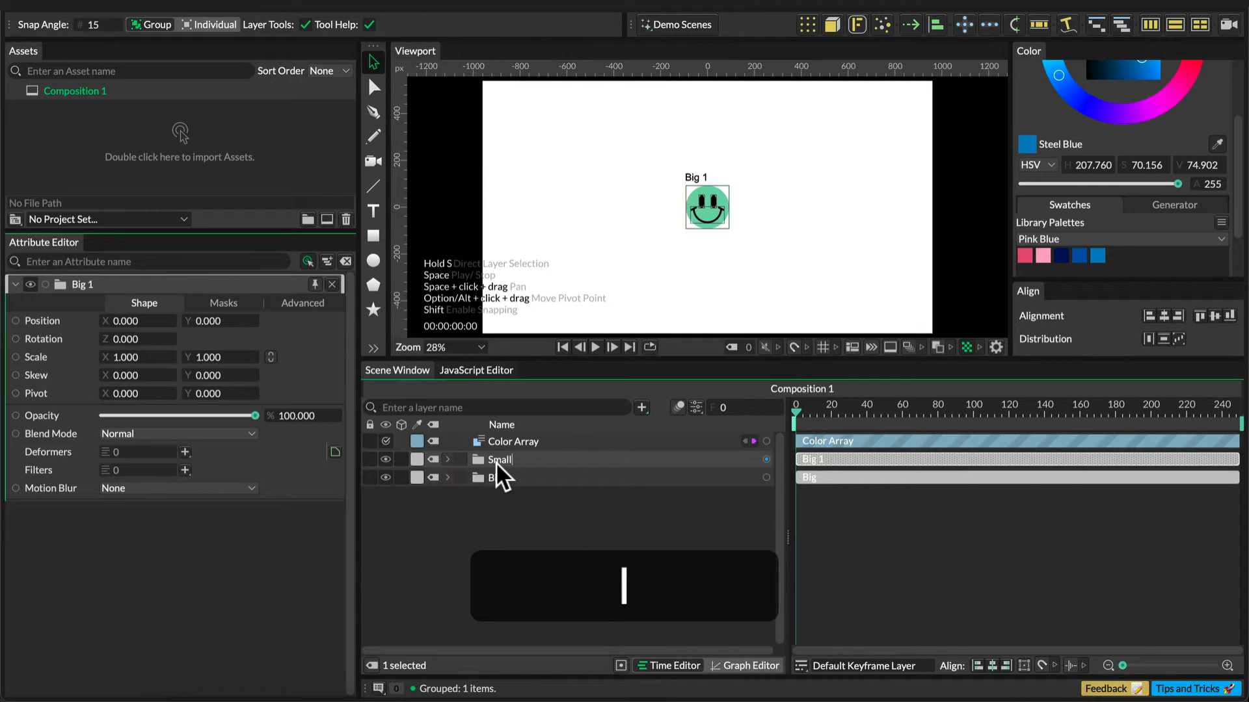
key(Return)
Set the X and Y scale of the Smily group inside Big to 0.5
click(448, 477)
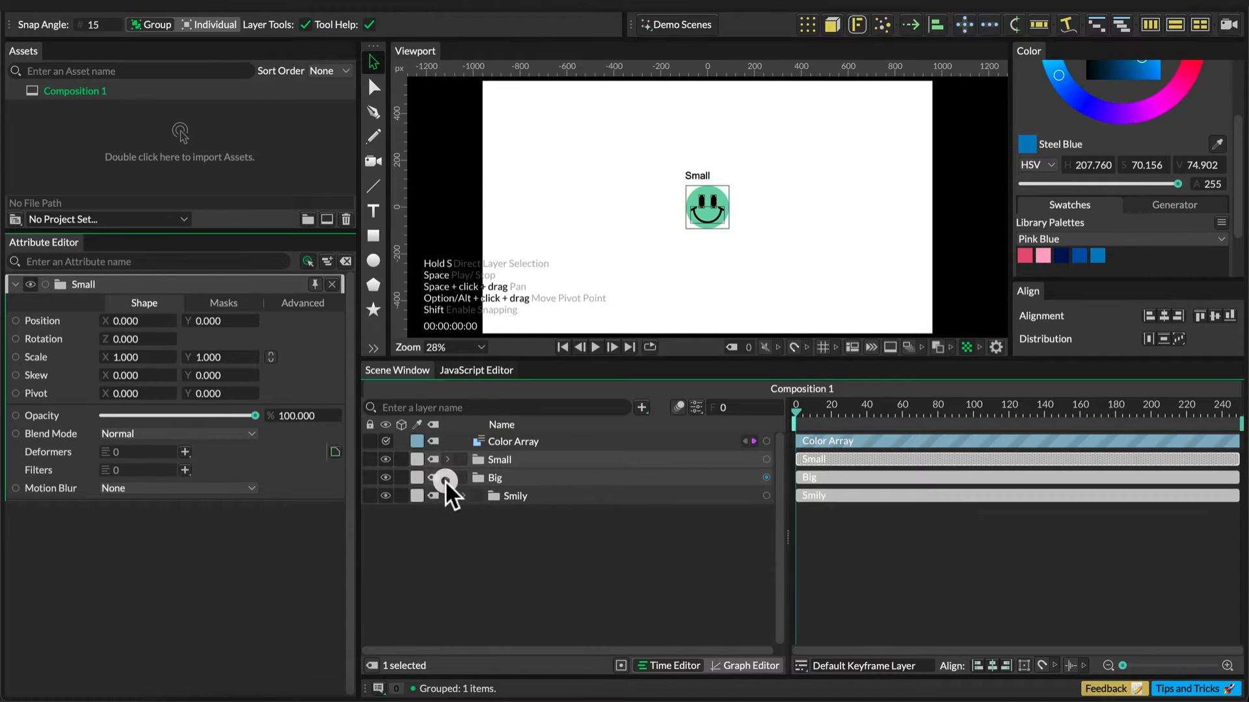
click(501, 496)
click(130, 357)
text(.5)
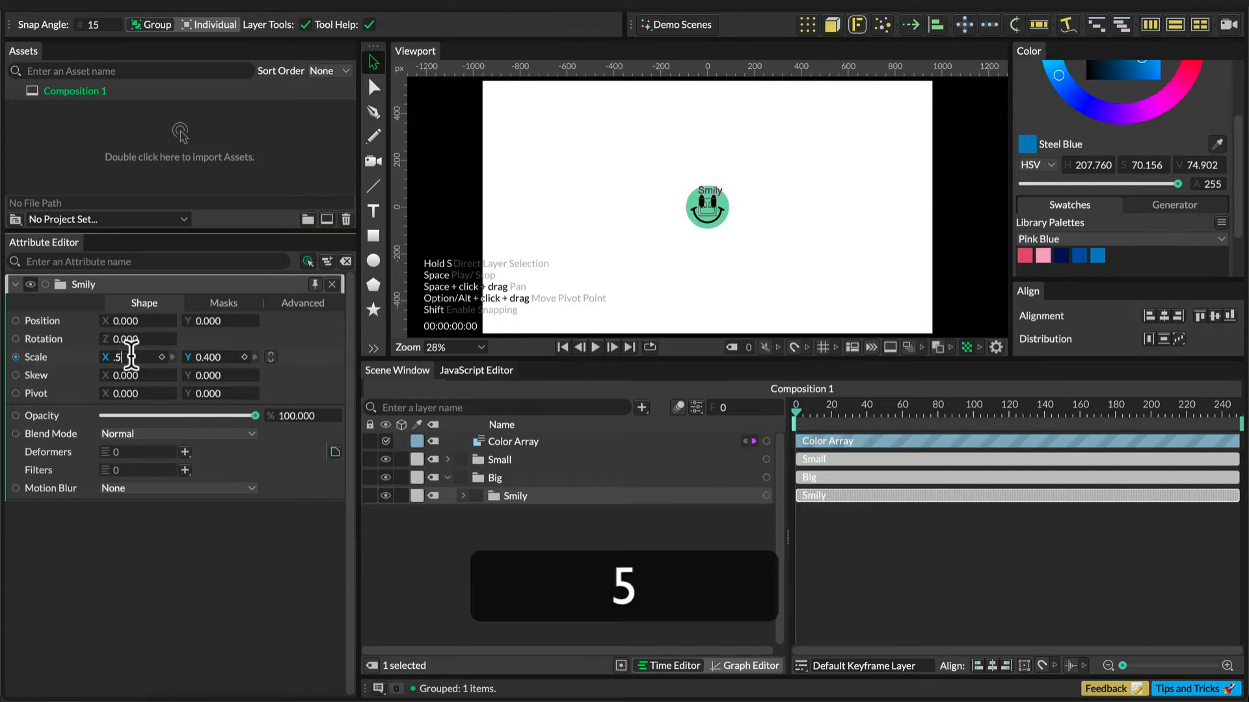
click(206, 356)
text(.)
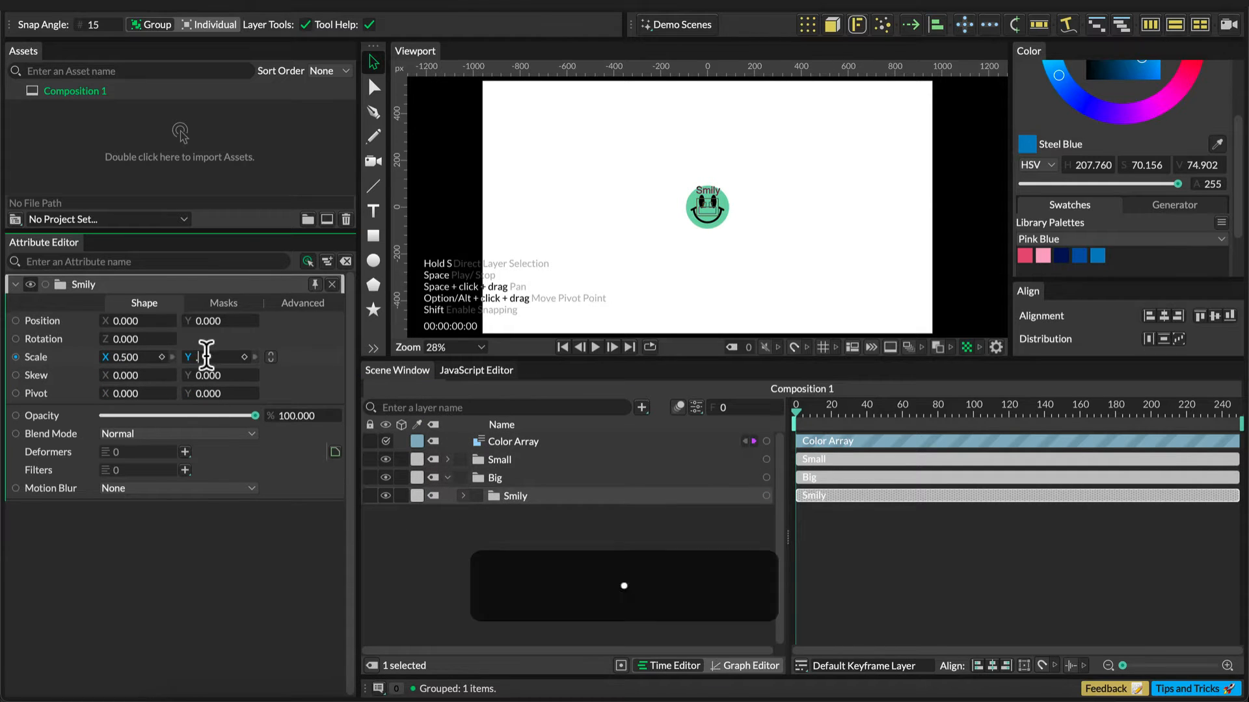
Set the X and Y scale of the smiley group inside Small to 0.4
click(447, 459)
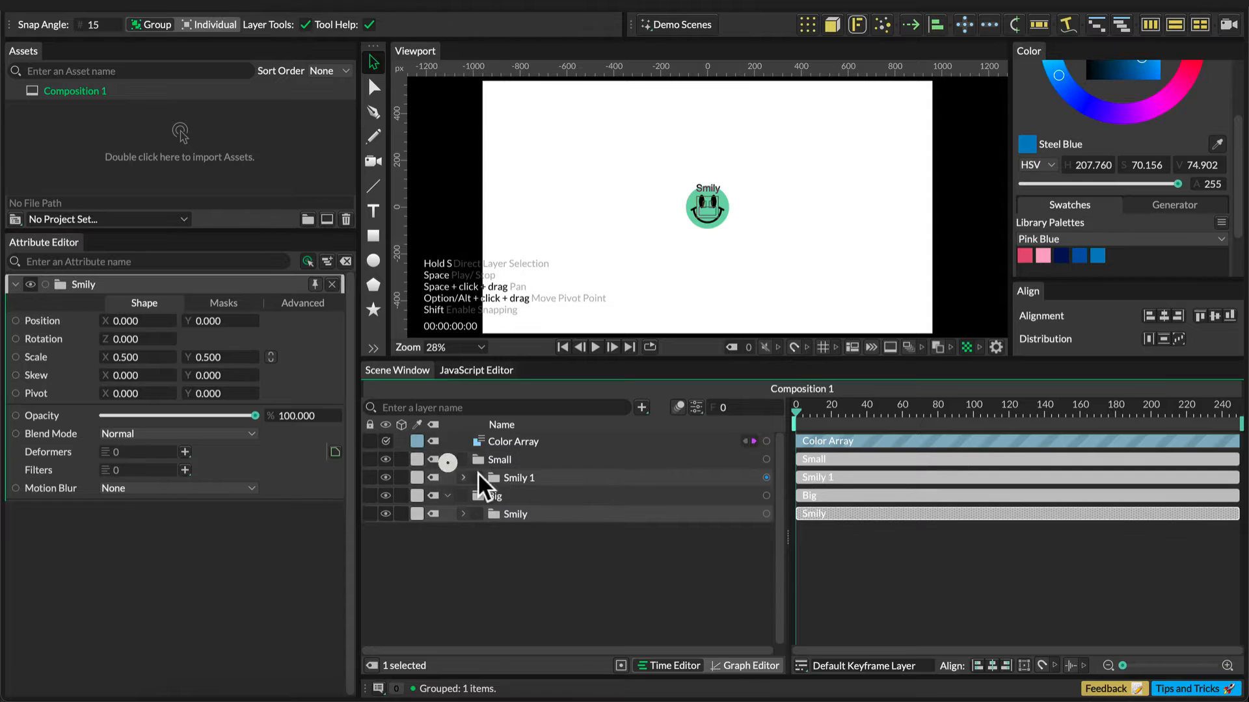
click(135, 357)
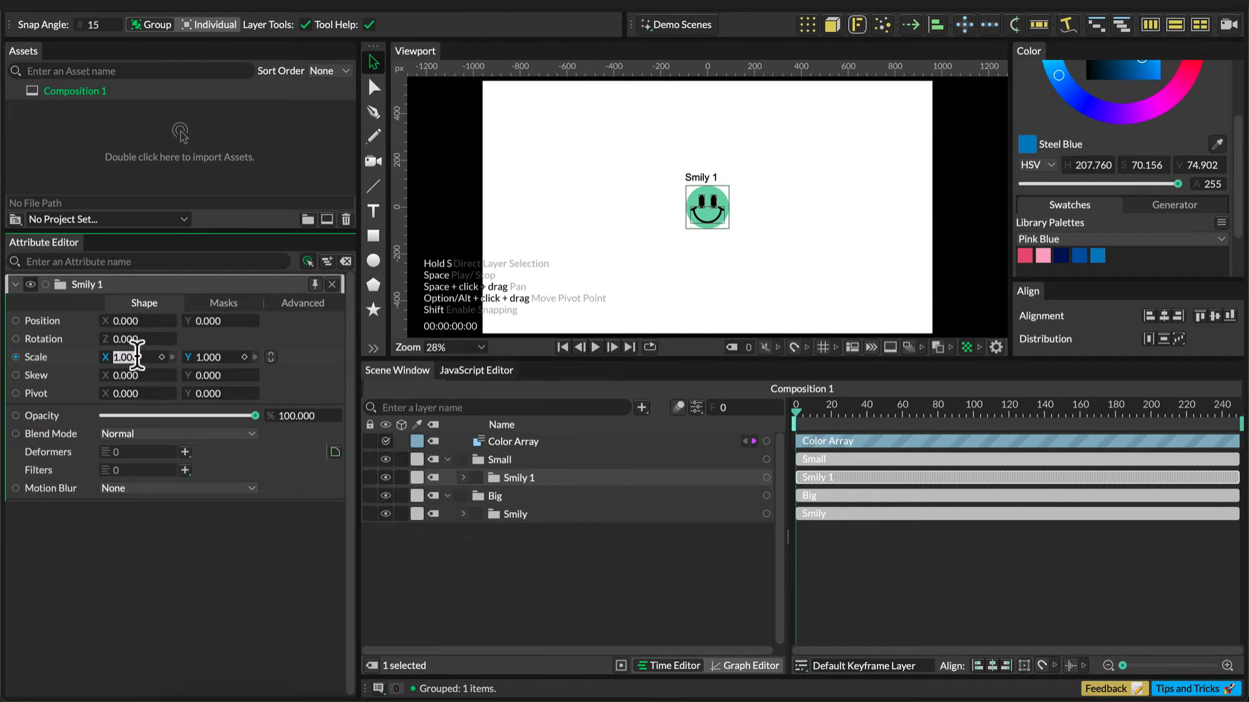
text(.4)
key(Return)
click(204, 357)
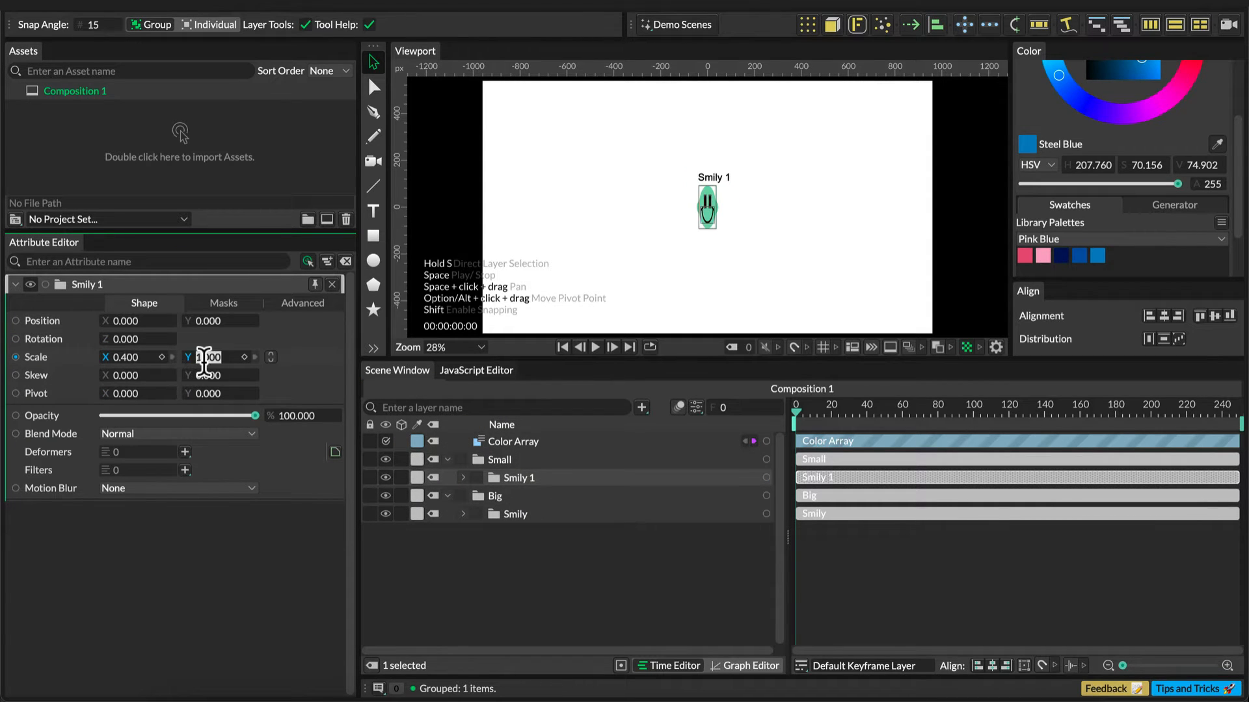
text(.4)
key(Return)
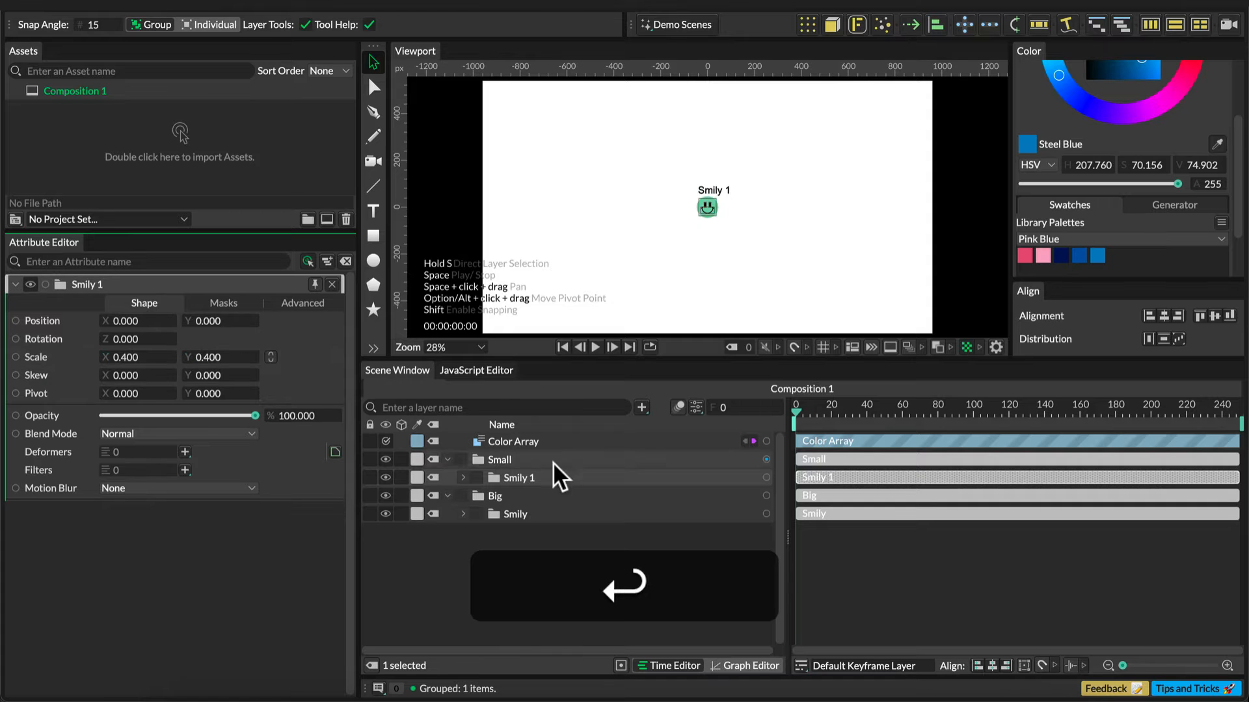
Create a Duplicator that uses the Small and Big groups as its input shapes
click(448, 460)
click(448, 478)
click(489, 514)
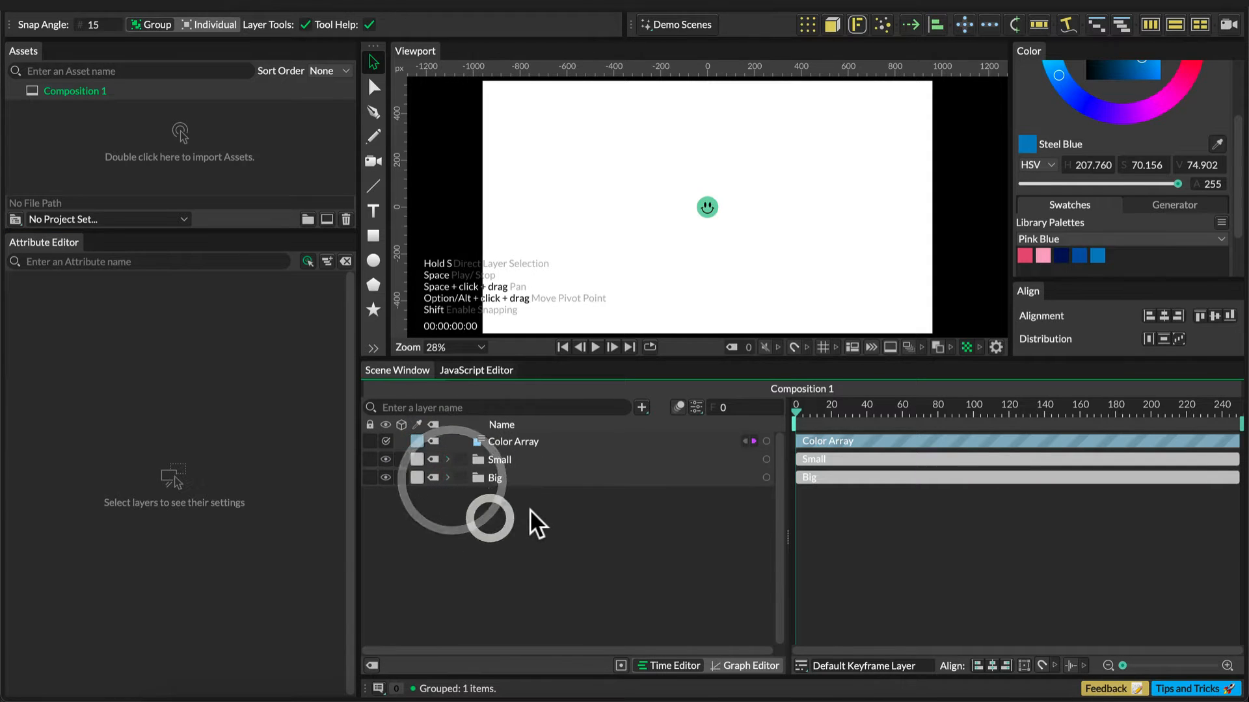
drag(498, 464, 499, 460)
alt+click(805, 26)
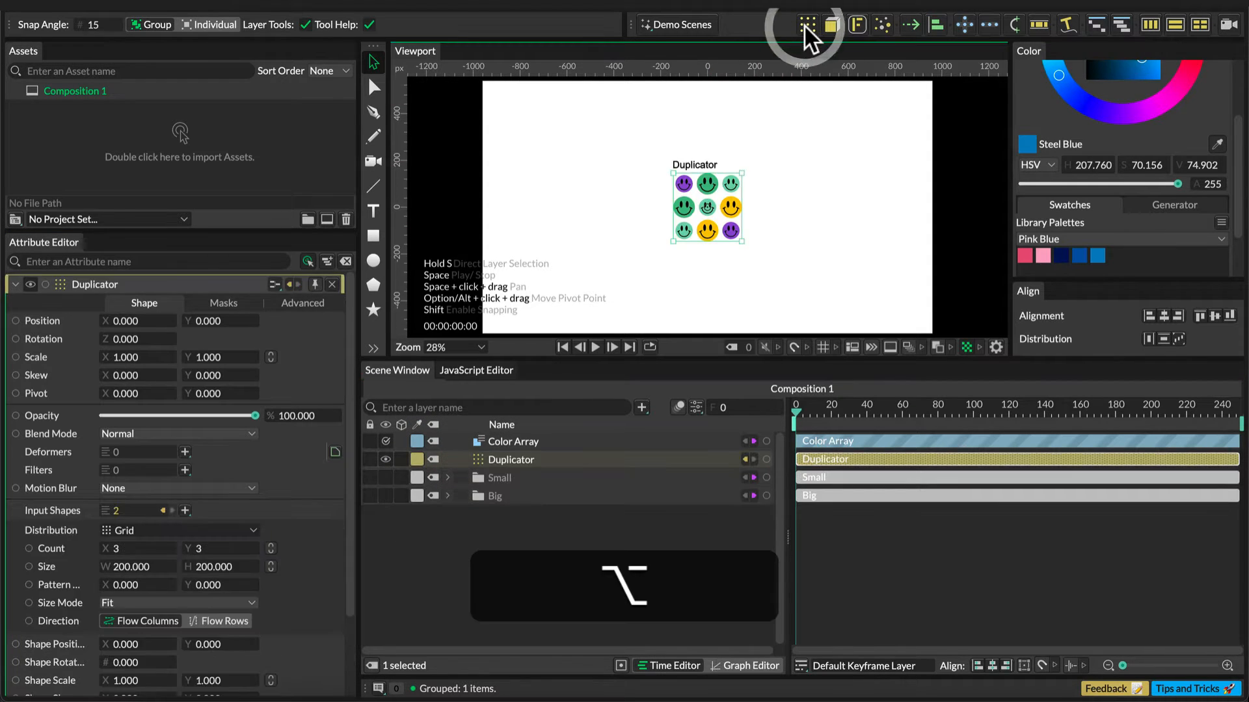
Set the composition's width to 1080 for a square 1080x1080 resolution
click(477, 584)
key(super+k)
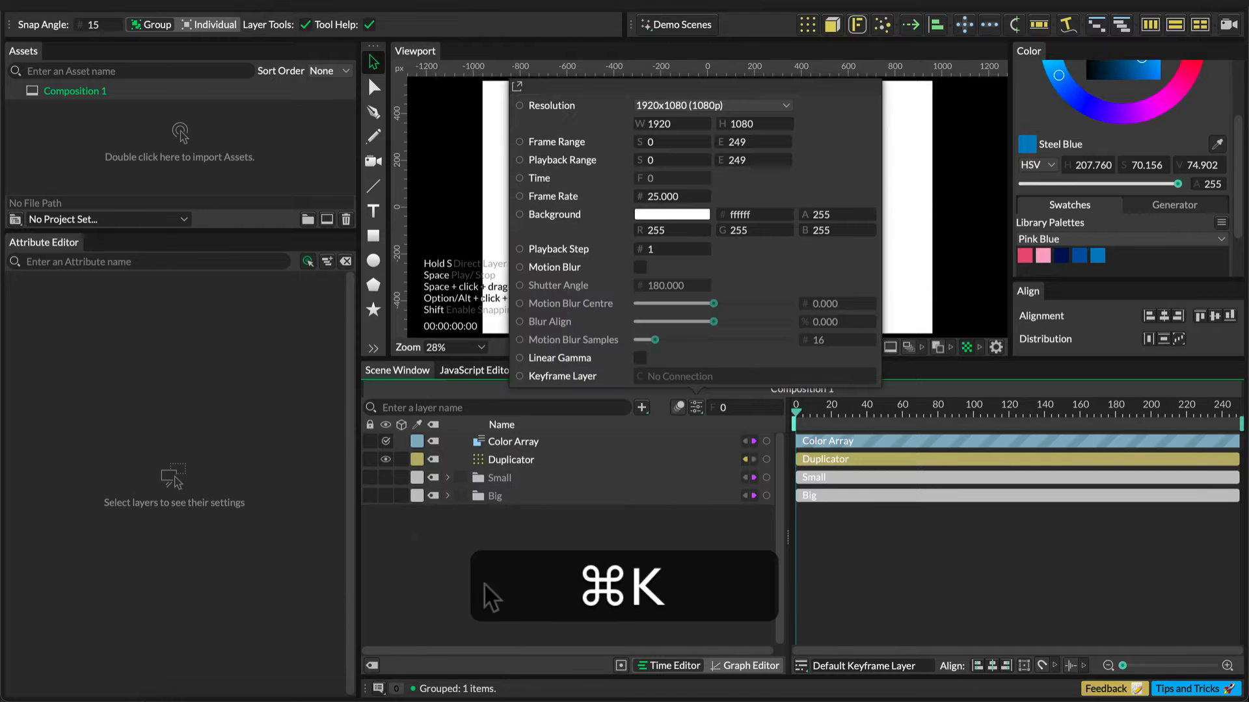
text(1)
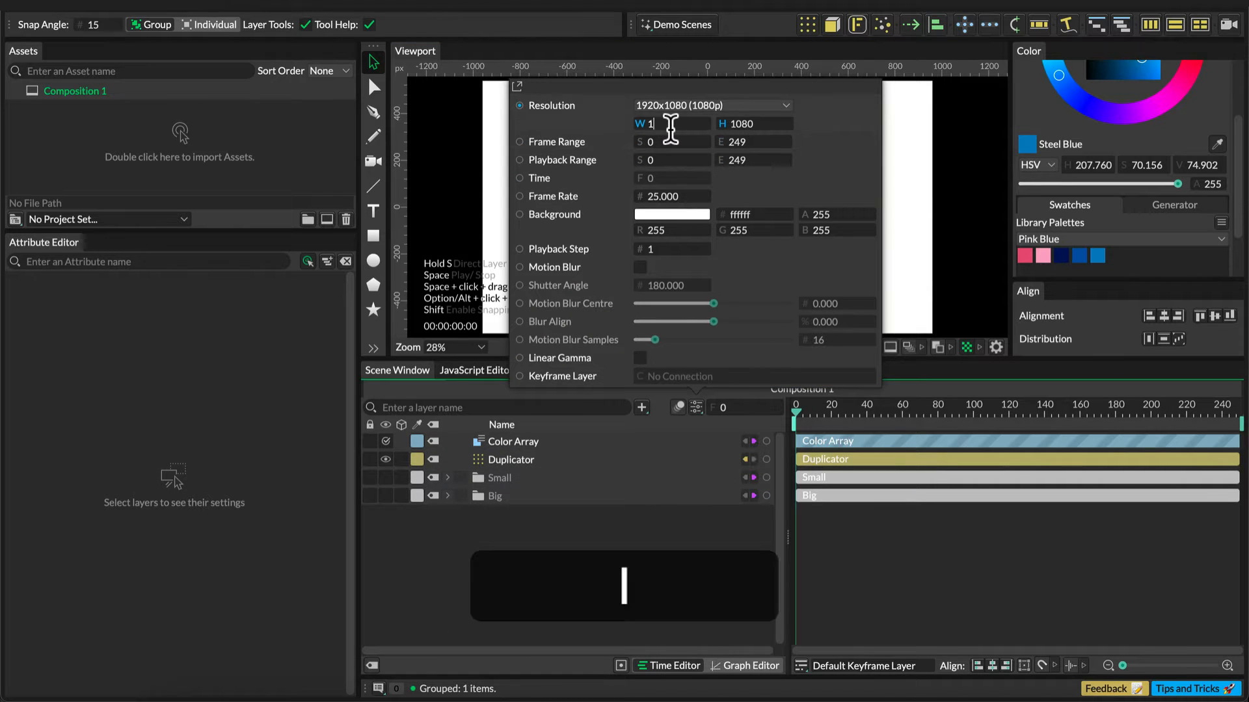
text(080)
key(Return)
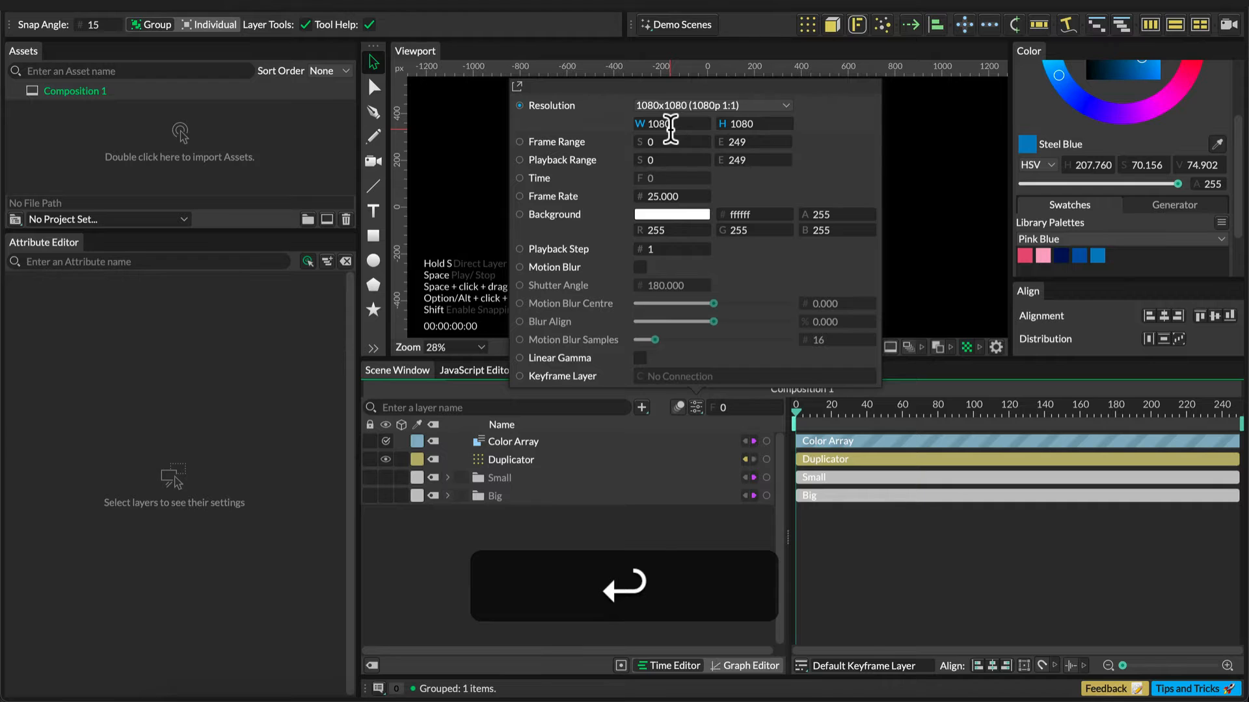
Set the composition's frame rate to 60 and its background color to #2a2526
text(60)
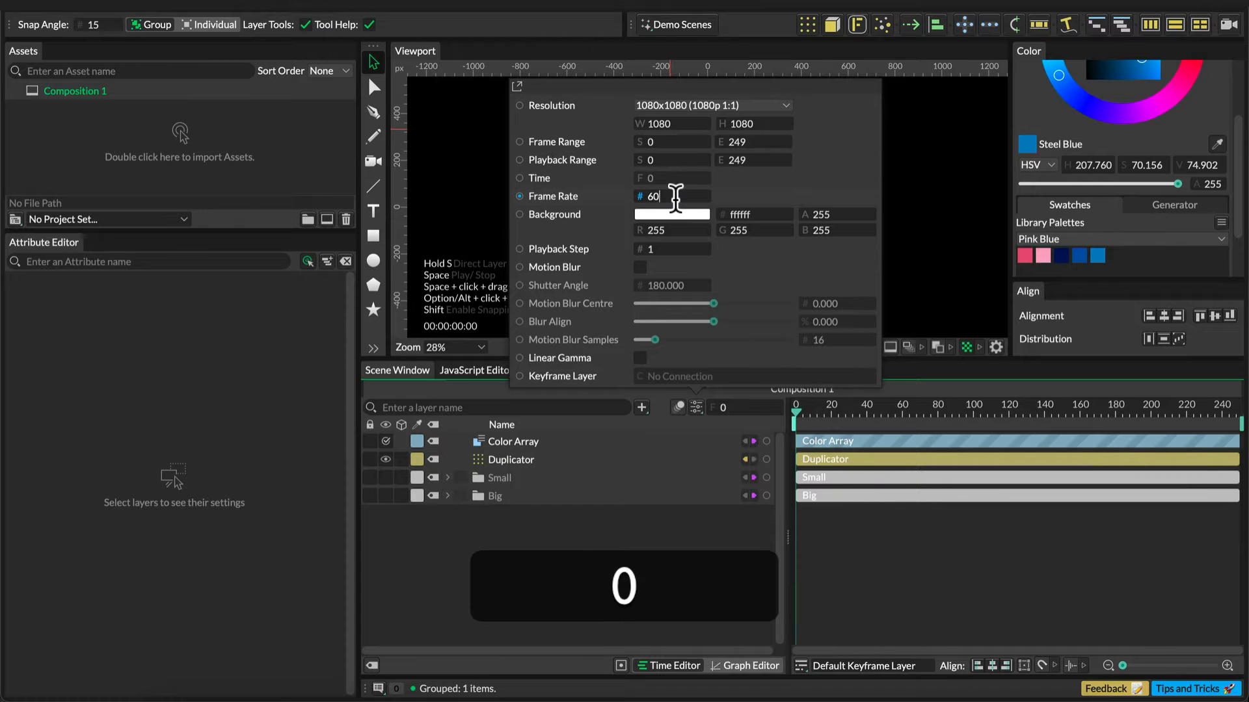
click(751, 215)
key(super+v)
key(super+Return)
key(Return)
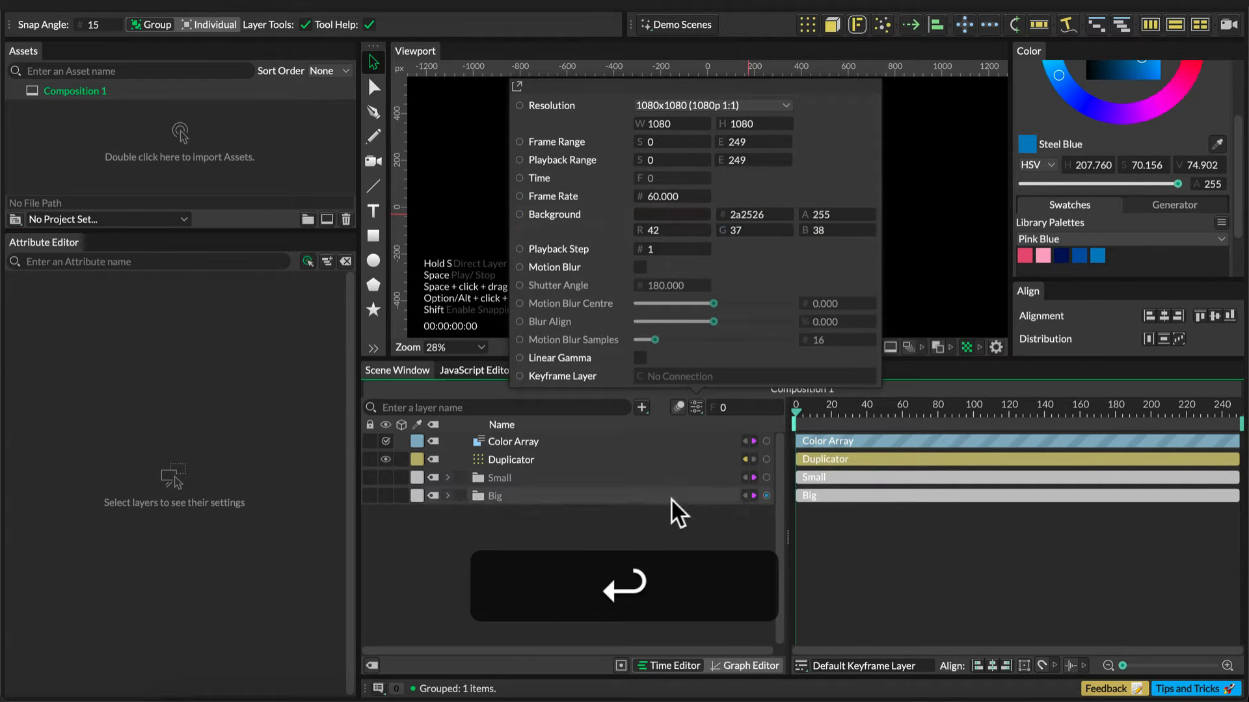
click(648, 543)
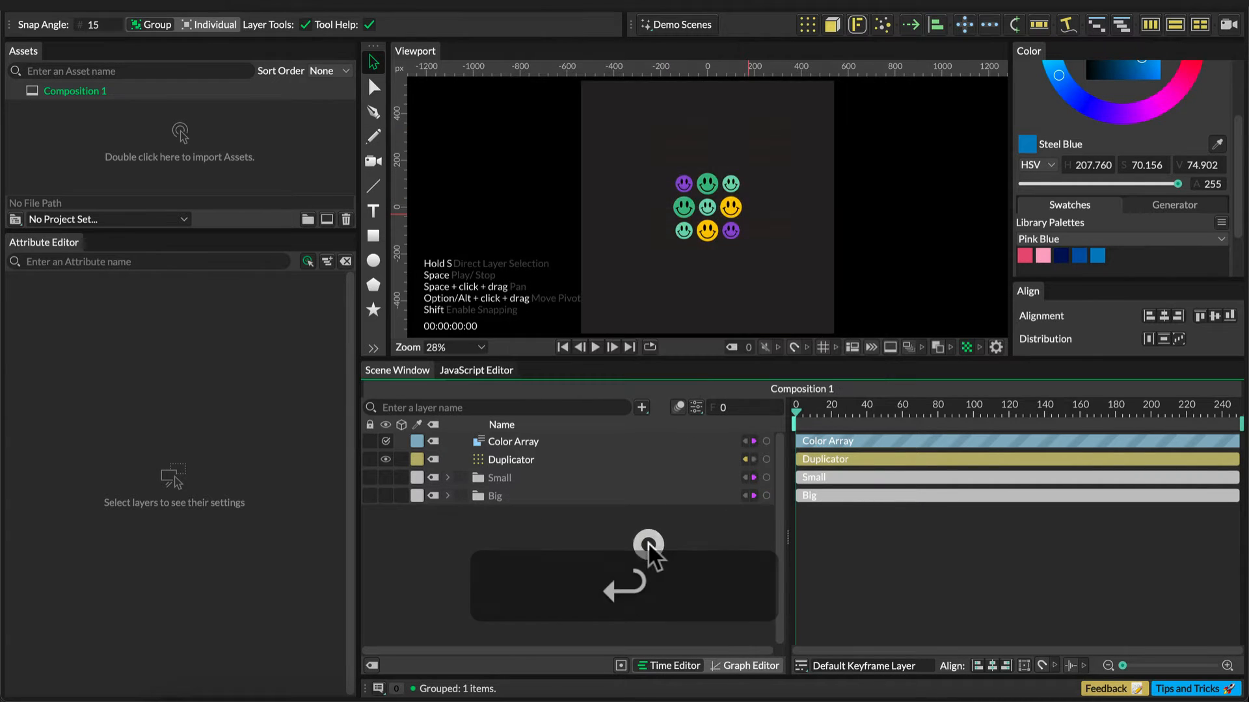
Change the Duplicator's distribution to Point
click(497, 463)
click(198, 529)
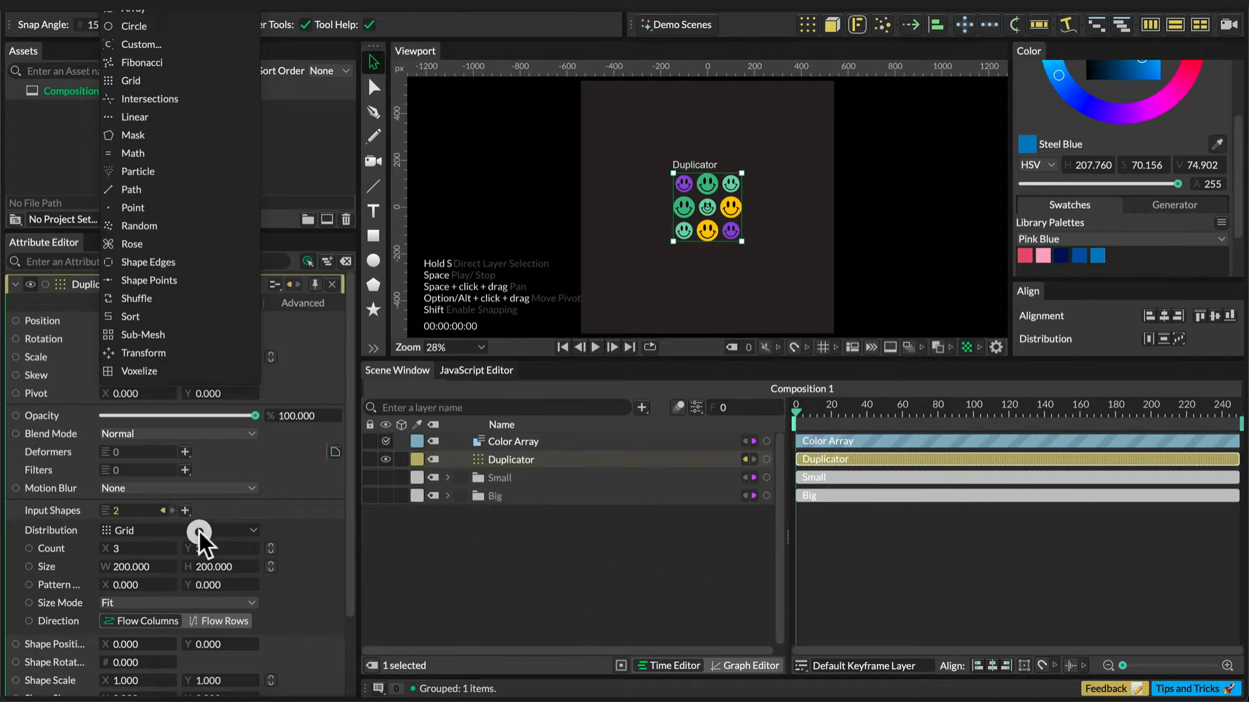
click(140, 207)
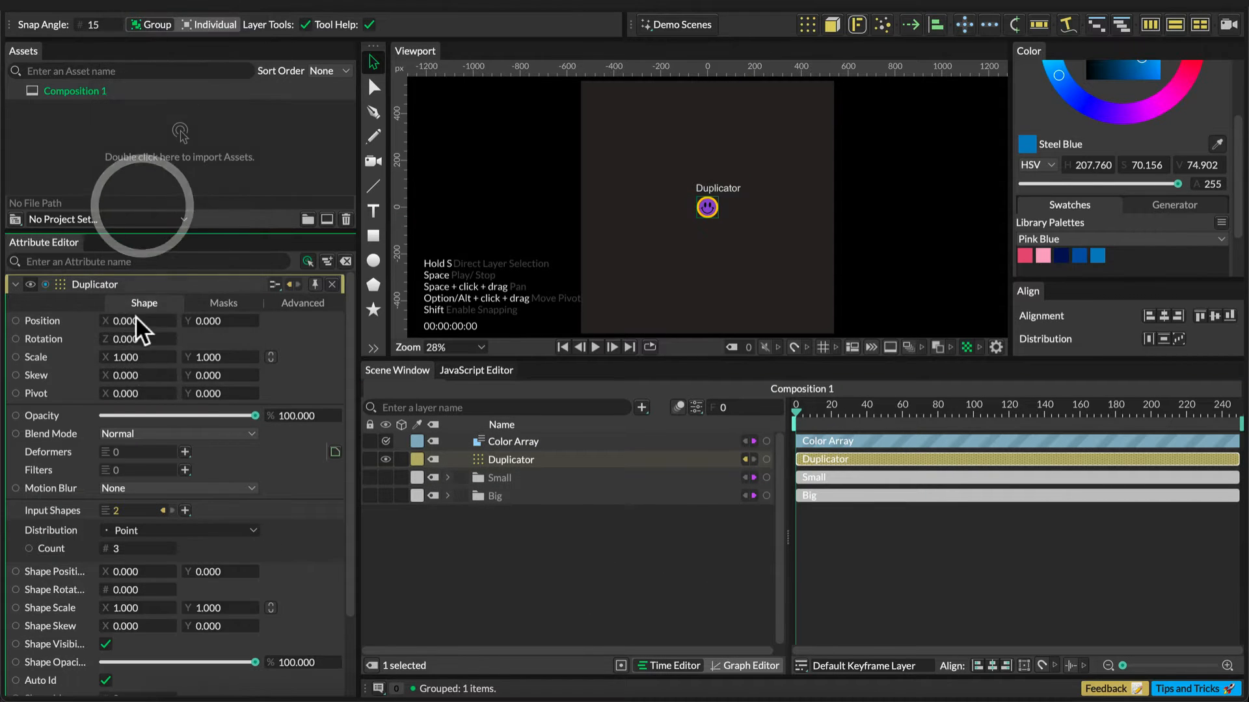
Set the Duplicator's point count to 0 and keyframe it at frame 0
click(137, 548)
text(0)
key(Return)
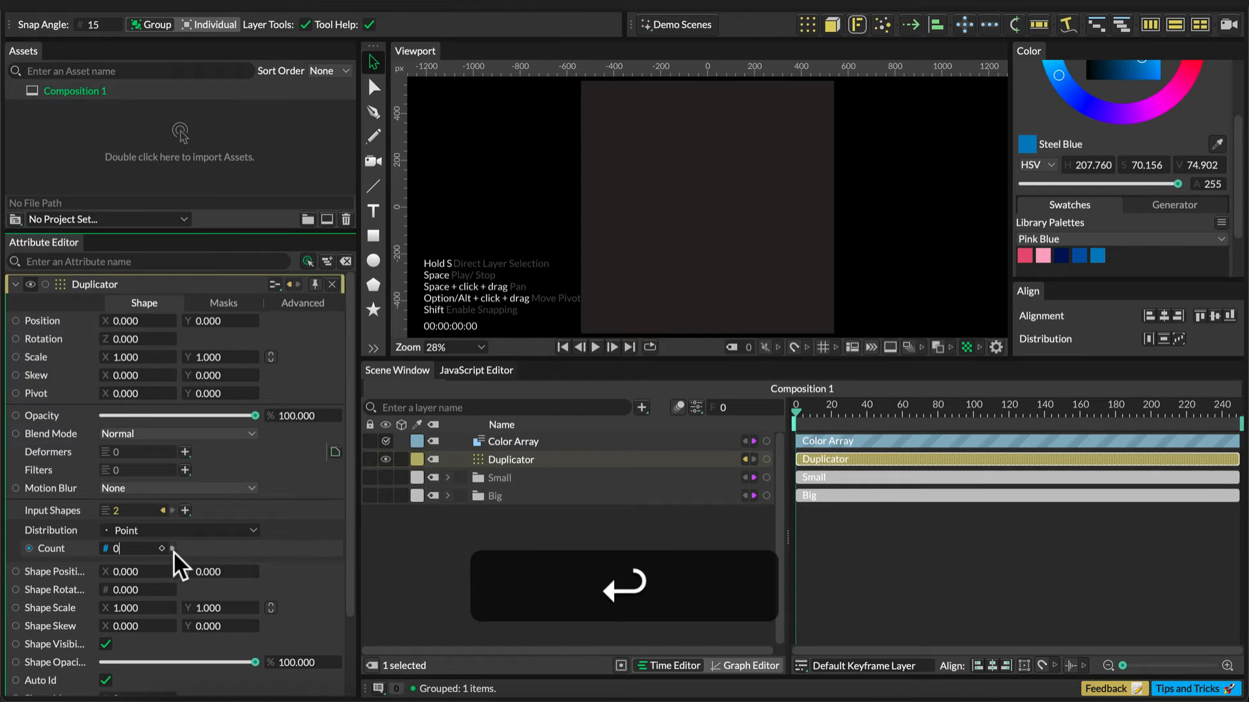
click(161, 548)
Keyframe the Duplicator's point count at 30 on frame 60
click(902, 406)
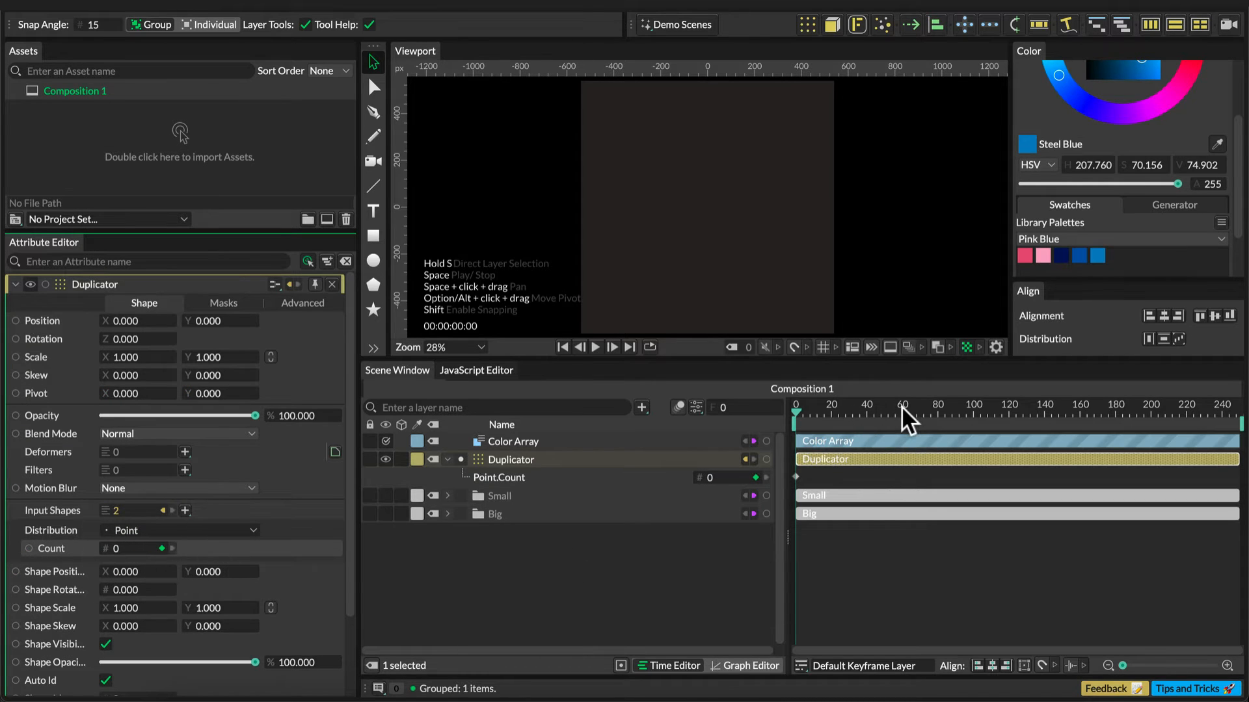
click(137, 548)
text(30)
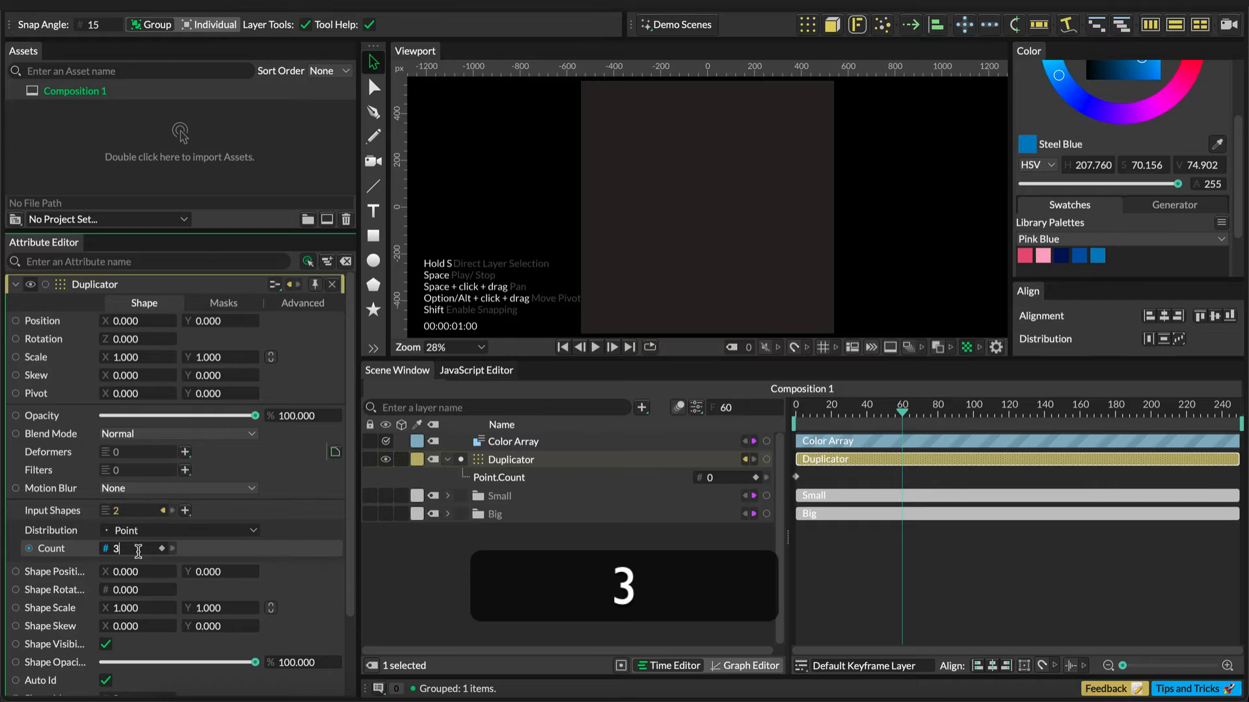
key(Return)
click(969, 611)
click(576, 571)
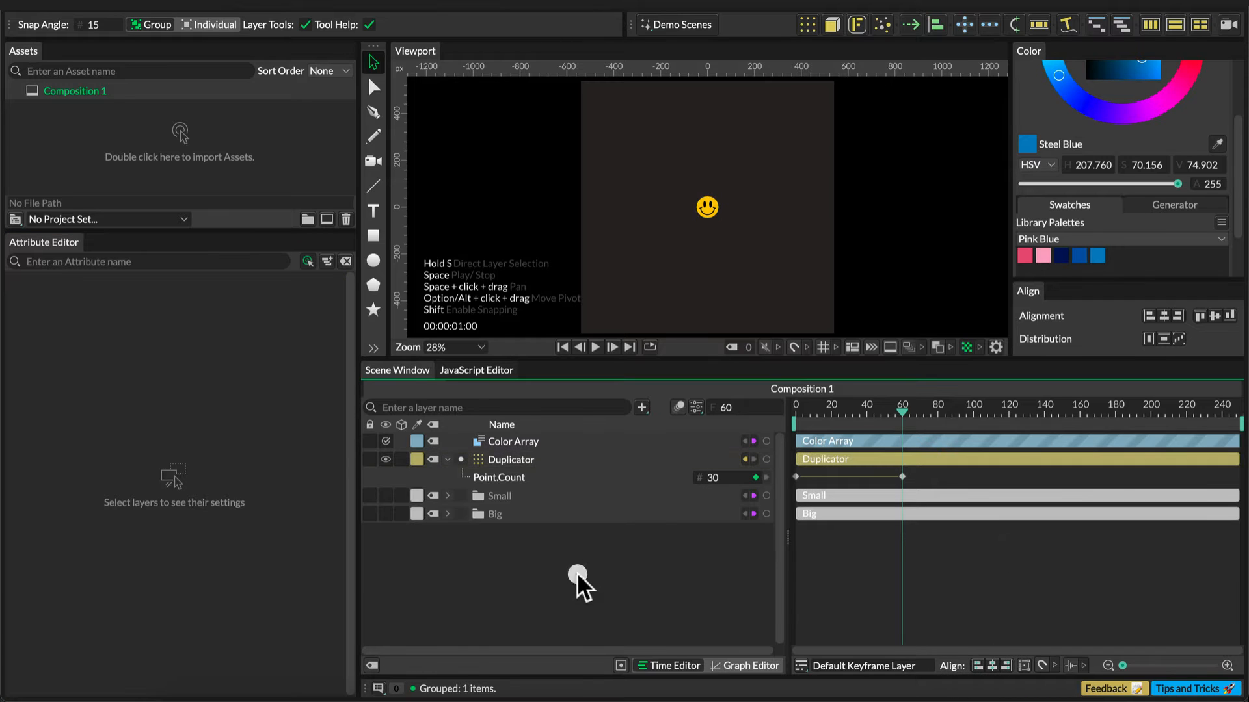
Add an Arrow shape at the center of the composition and set its body length to -200
drag(372, 359, 373, 457)
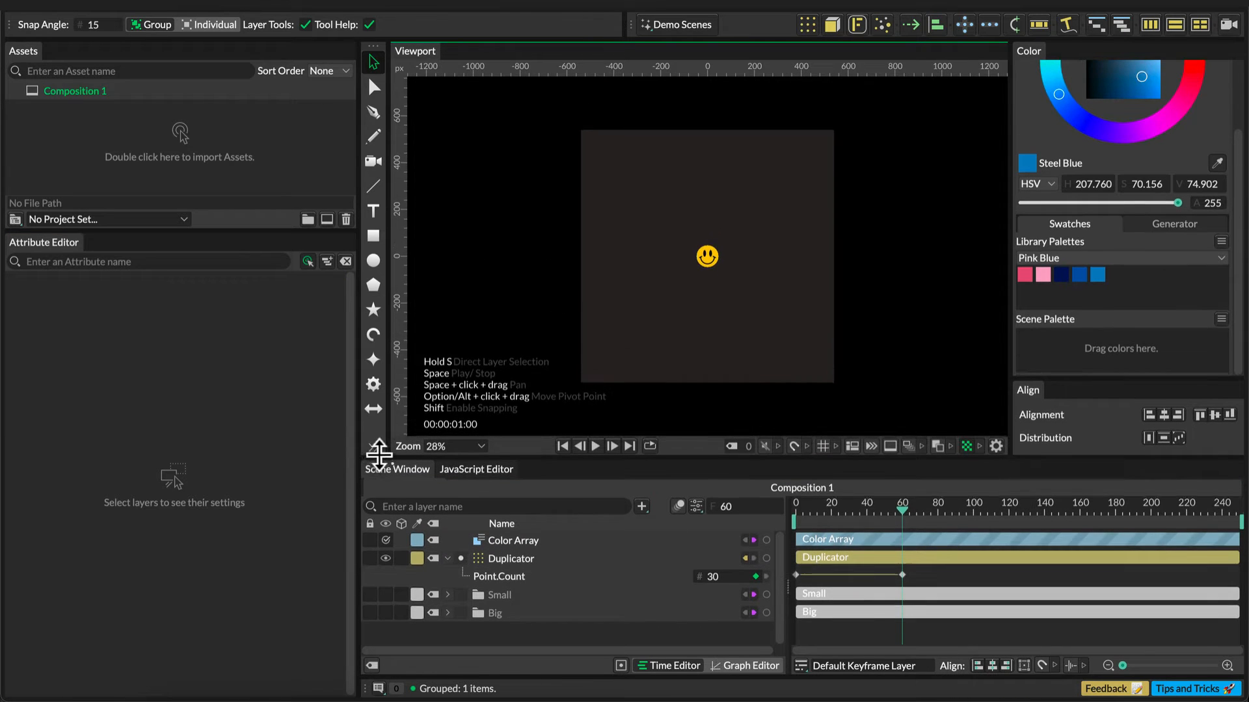
alt+click(373, 407)
click(131, 530)
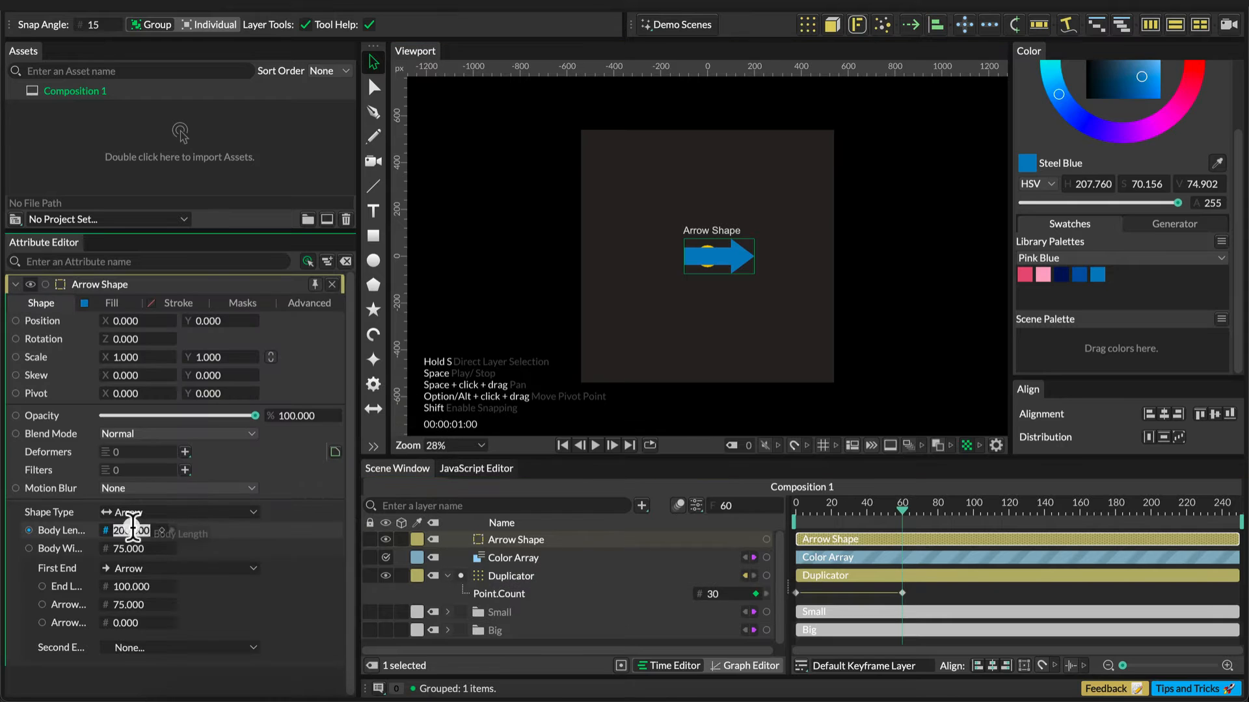
key(BackSpace)
text(-200)
key(Return)
Set the arrow's body width to 0 and the length of its first end to 160
click(138, 546)
text(0)
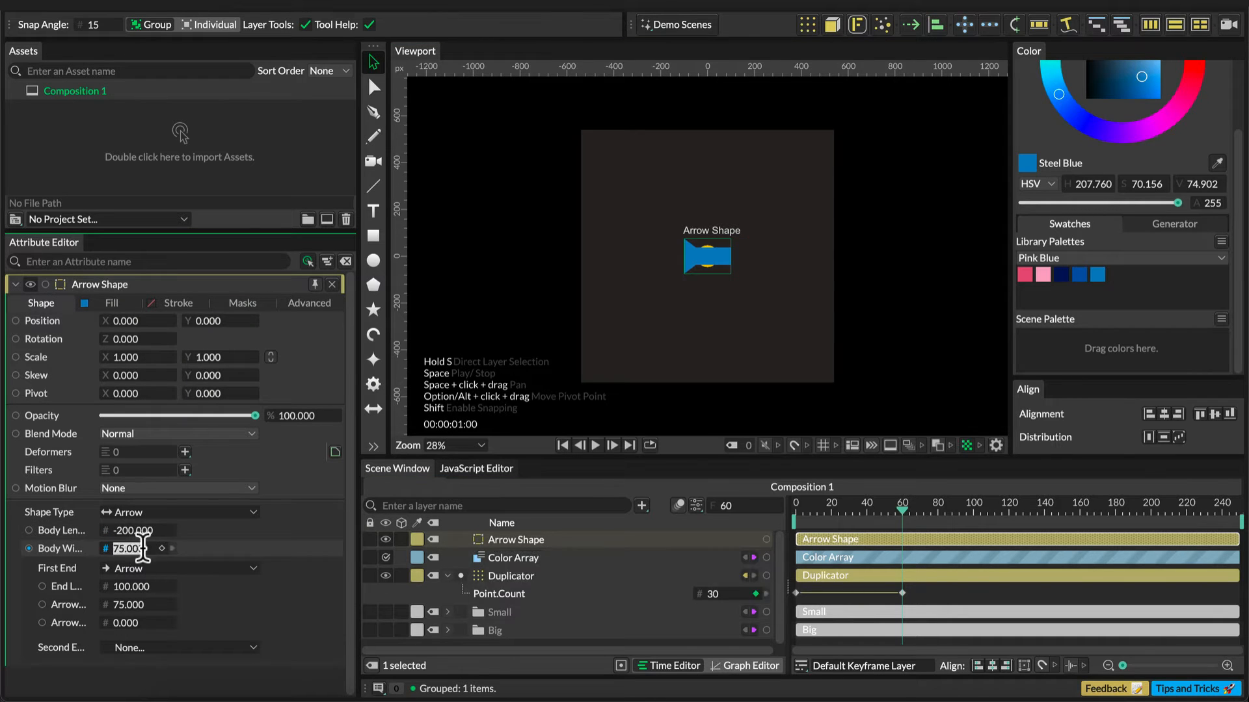
click(138, 586)
text(16)
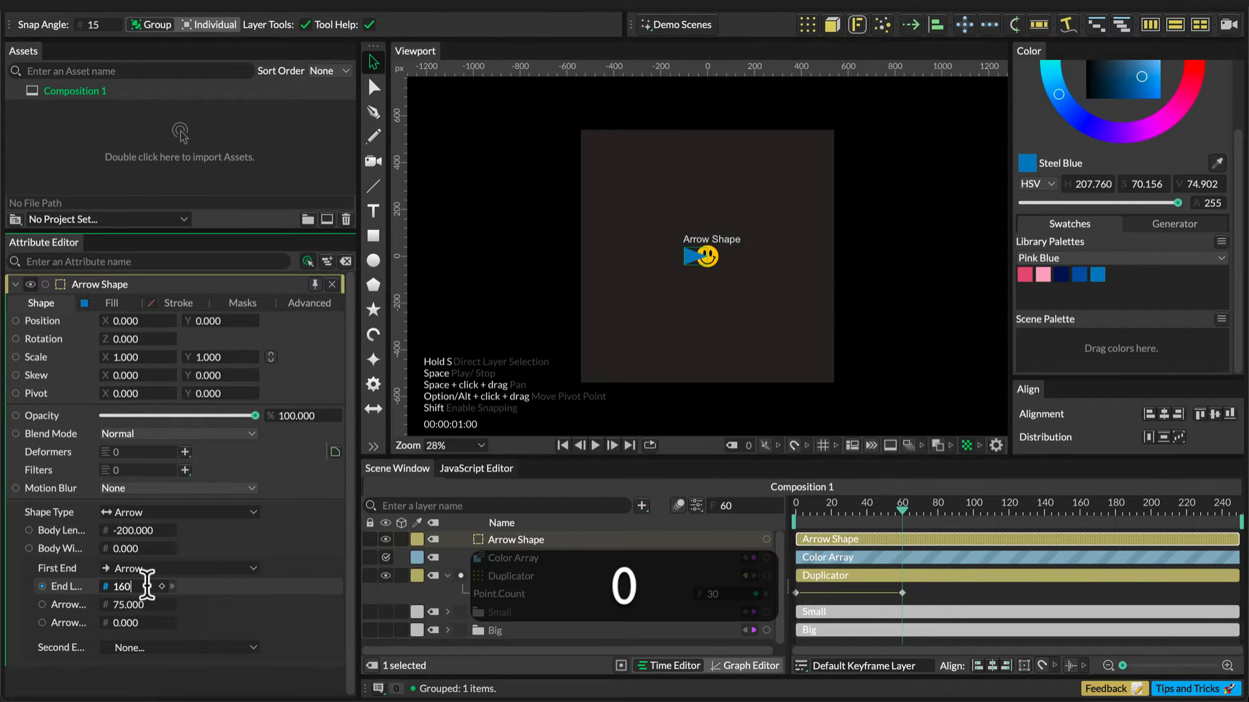
text(0)
Set the two Arrow attributes of the shape's first end to 200 and -200, in that order
click(147, 604)
text(2)
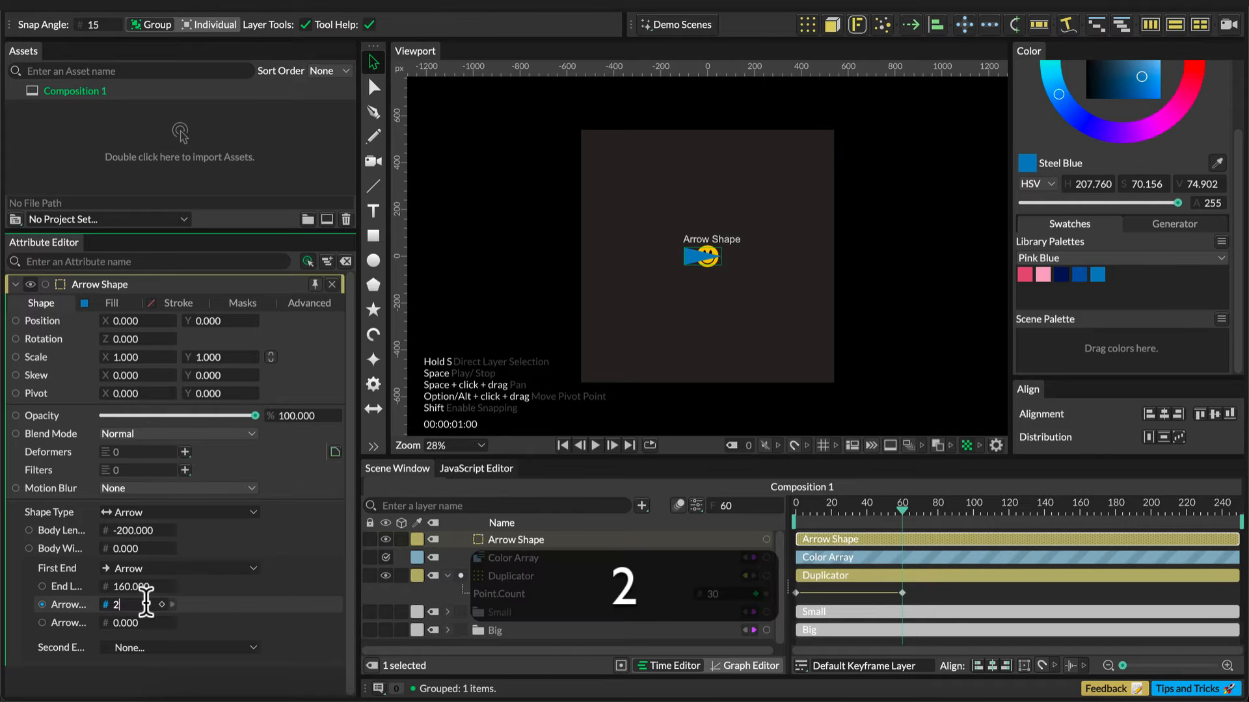
text(00)
click(137, 621)
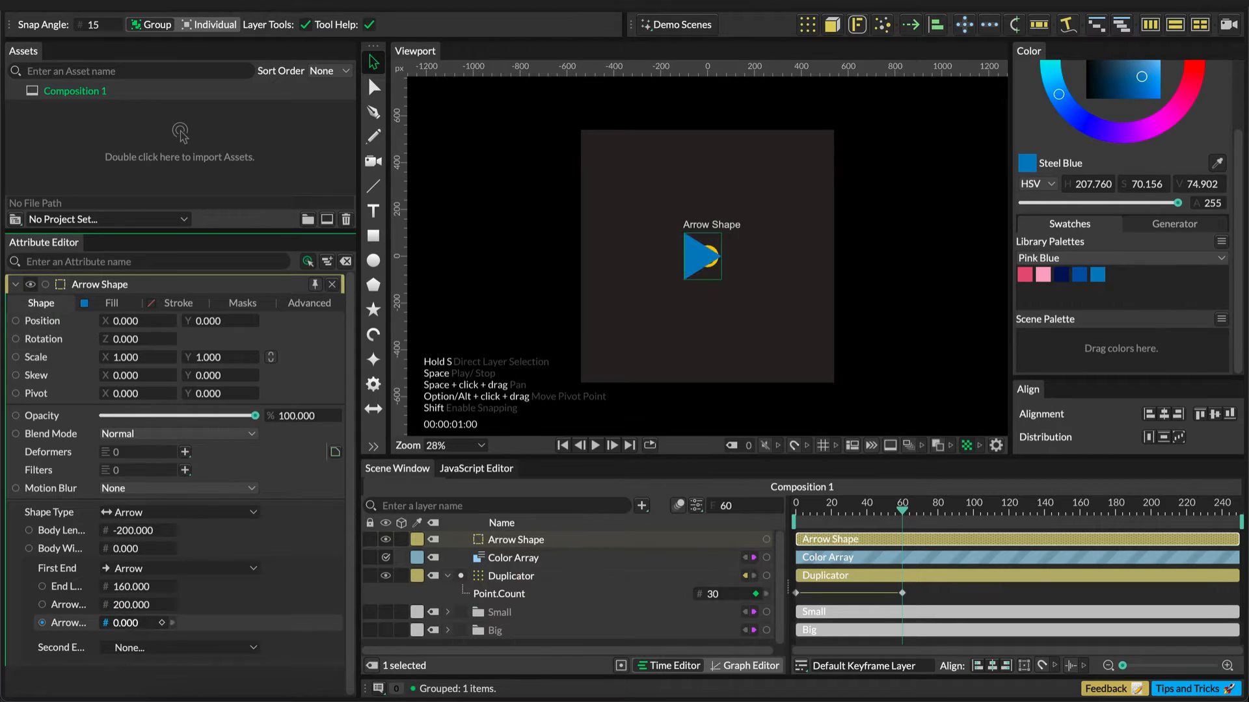
text(-200)
key(Return)
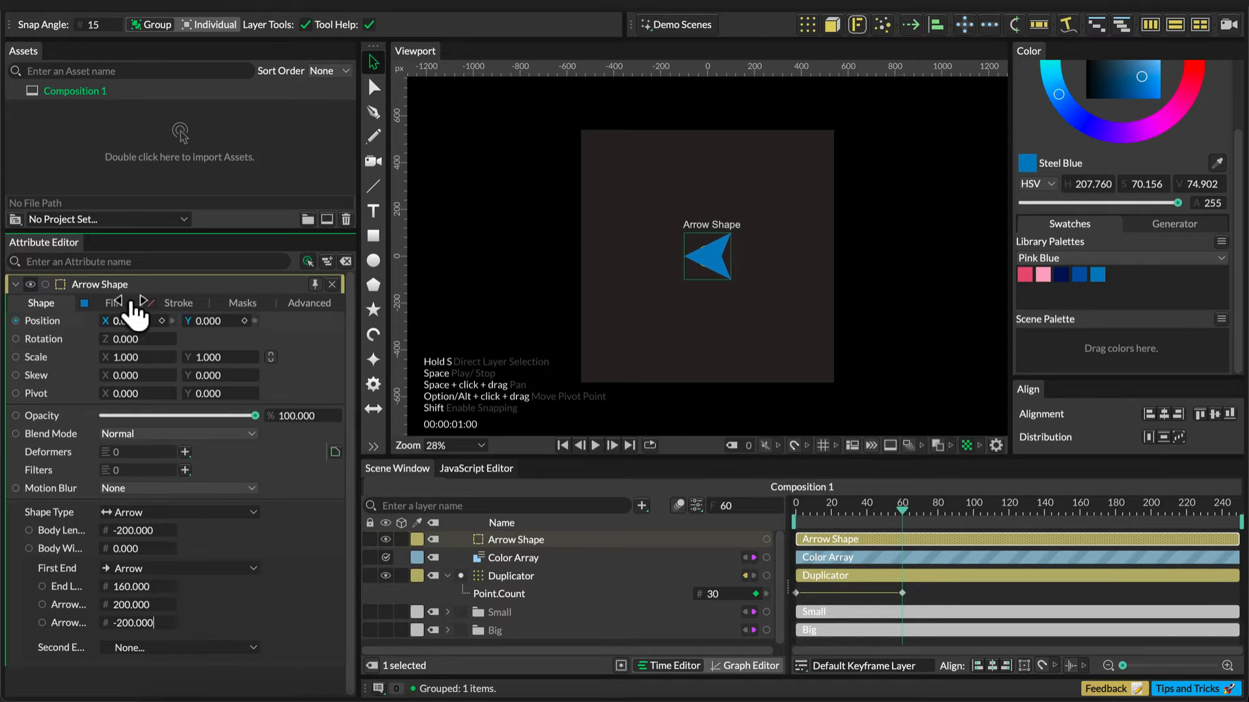
Set the arrow's fill color to hex fff0d9
click(111, 303)
click(221, 339)
text(ff)
text(f)
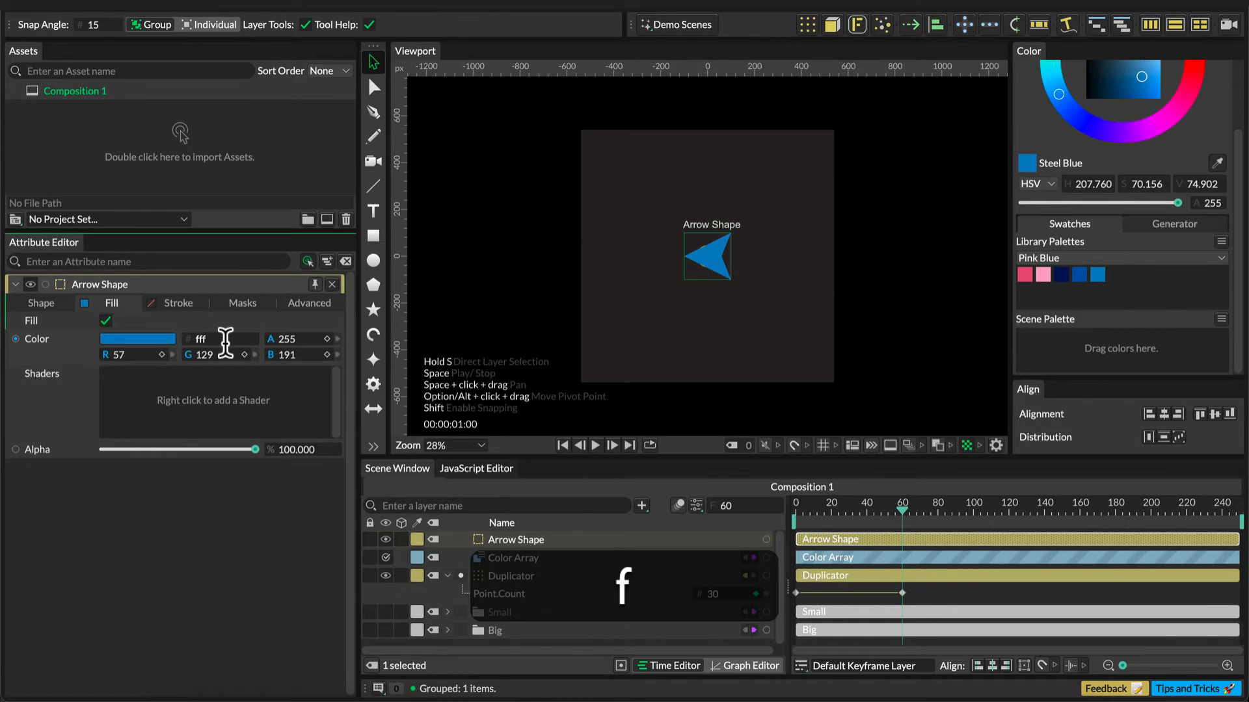
text(0d9)
key(Return)
Add a Bevel deformer to the arrow and collapse the Duplicator's attributes in the layer list
click(53, 299)
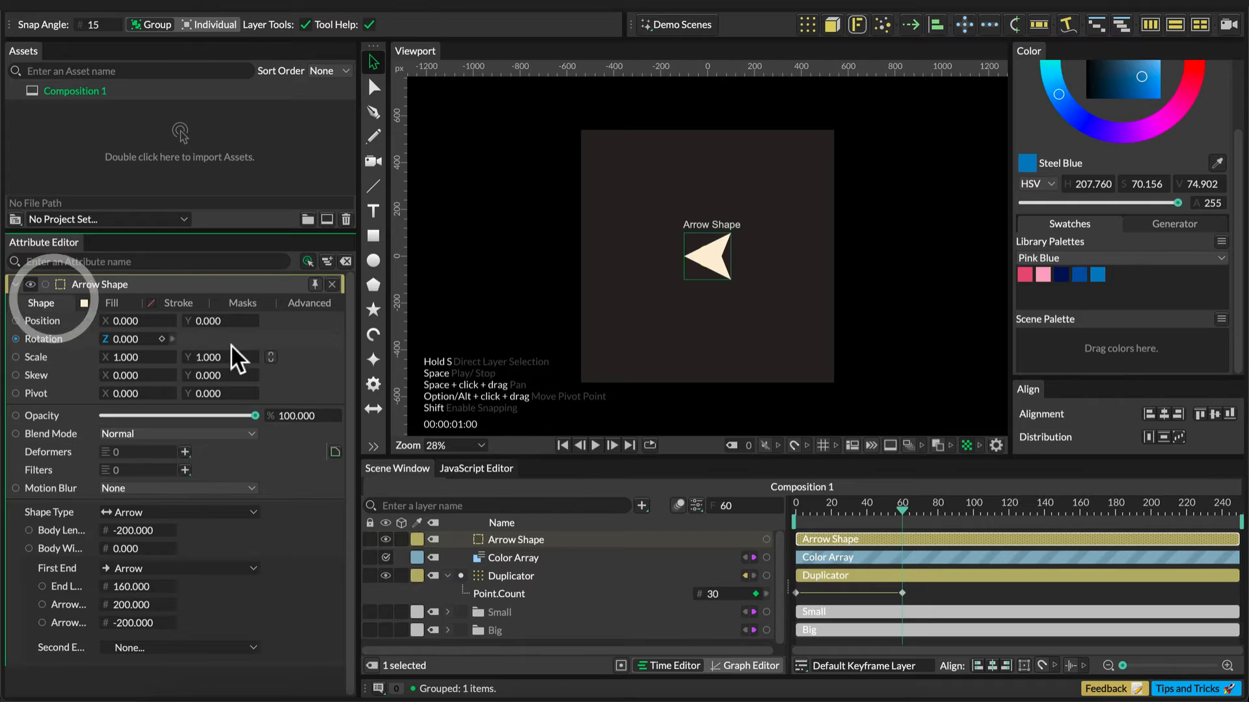
click(184, 451)
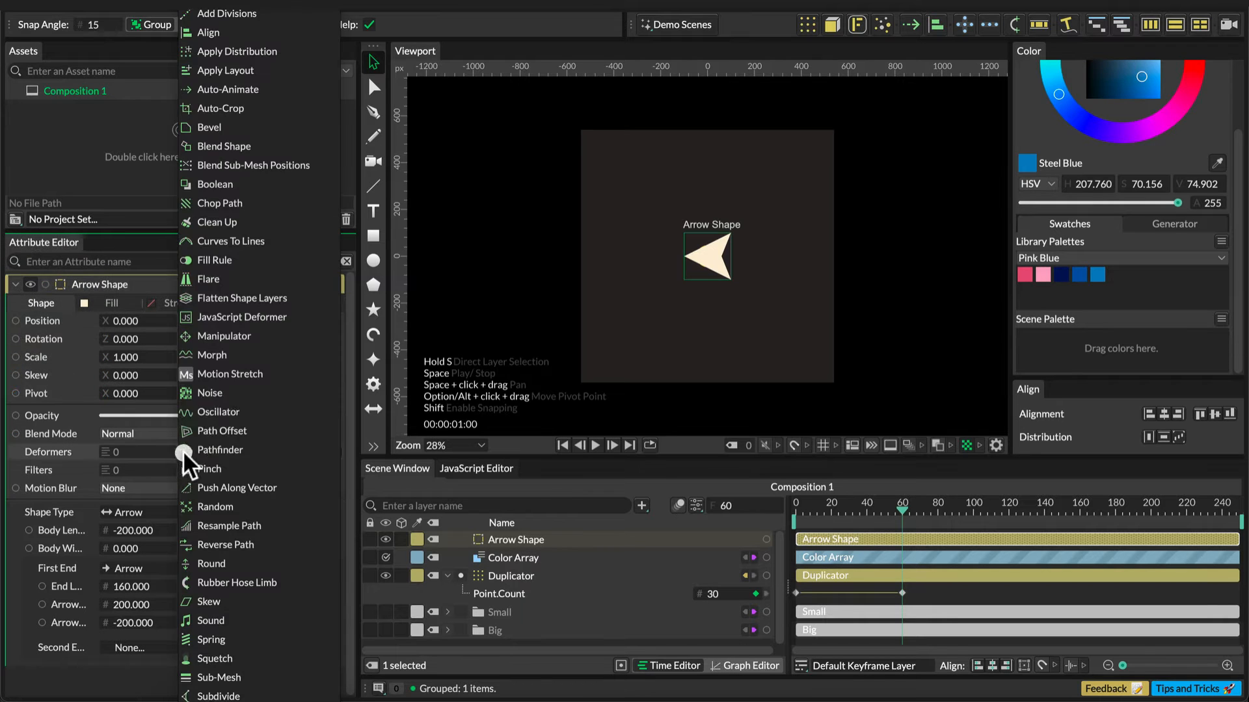
click(222, 133)
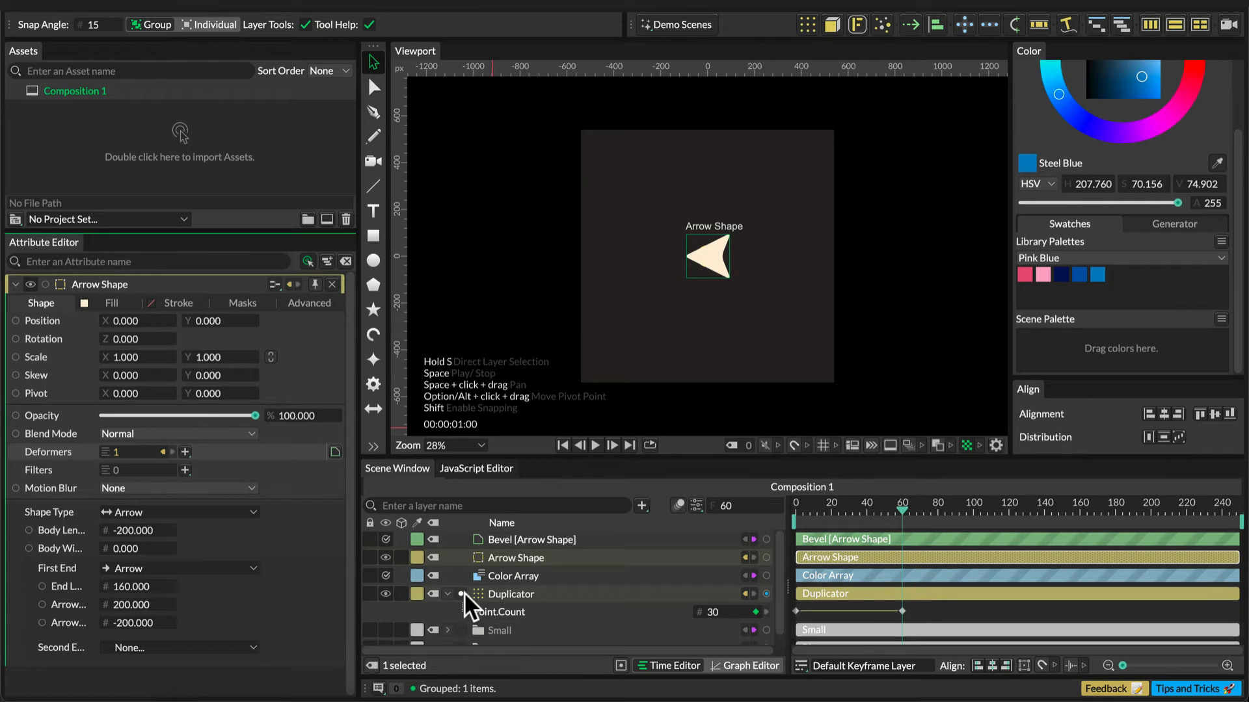
click(446, 593)
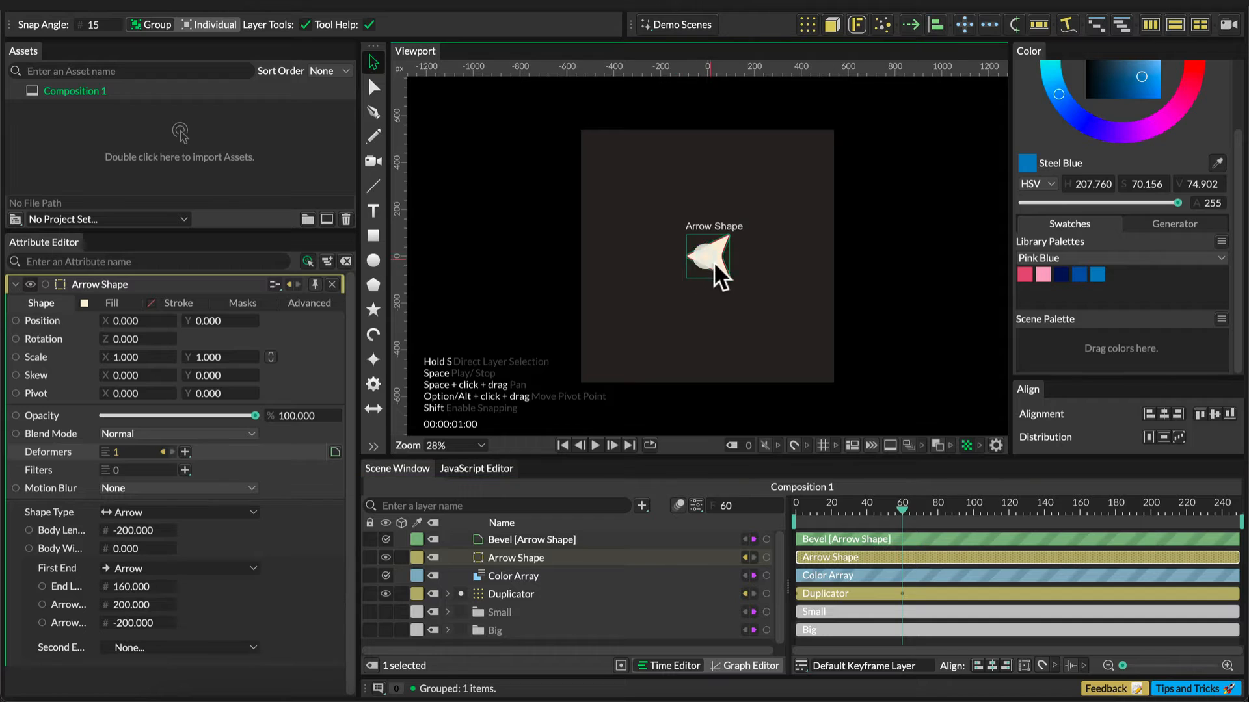
Move the arrow to the composition's lower-right corner, at about X 367, Y -402, and set its rotation to -45
drag(713, 261, 797, 351)
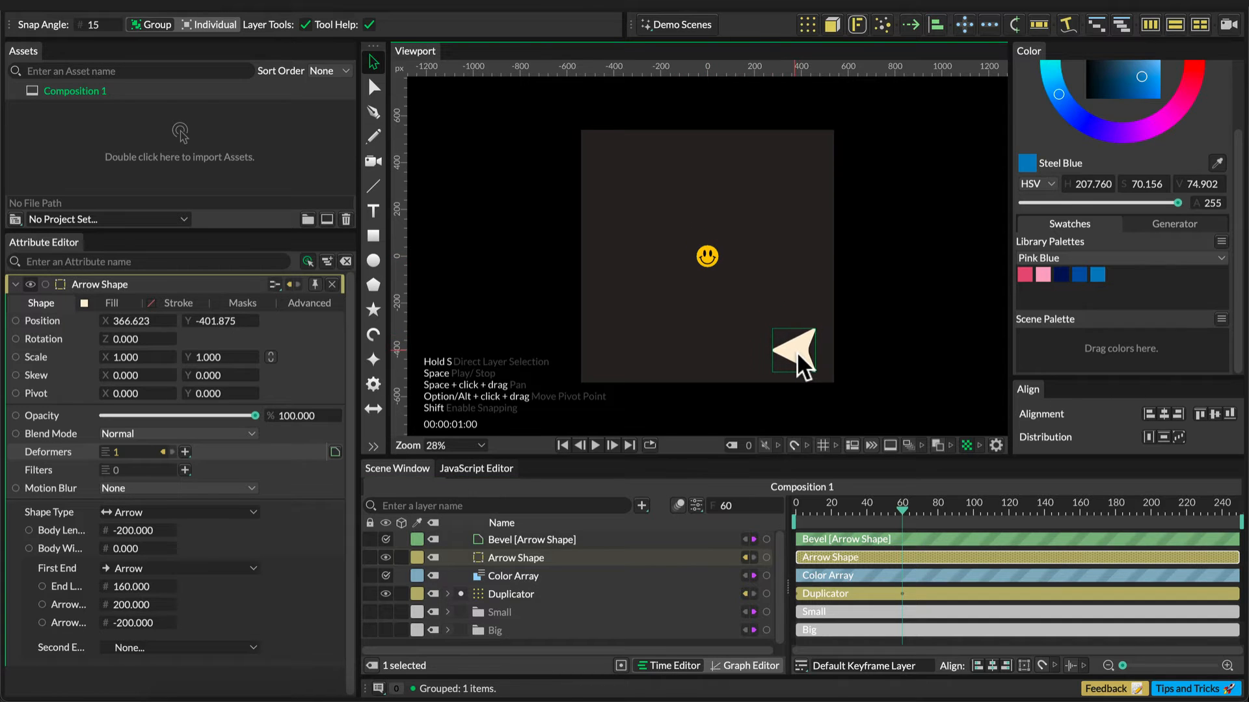
click(126, 339)
text(-)
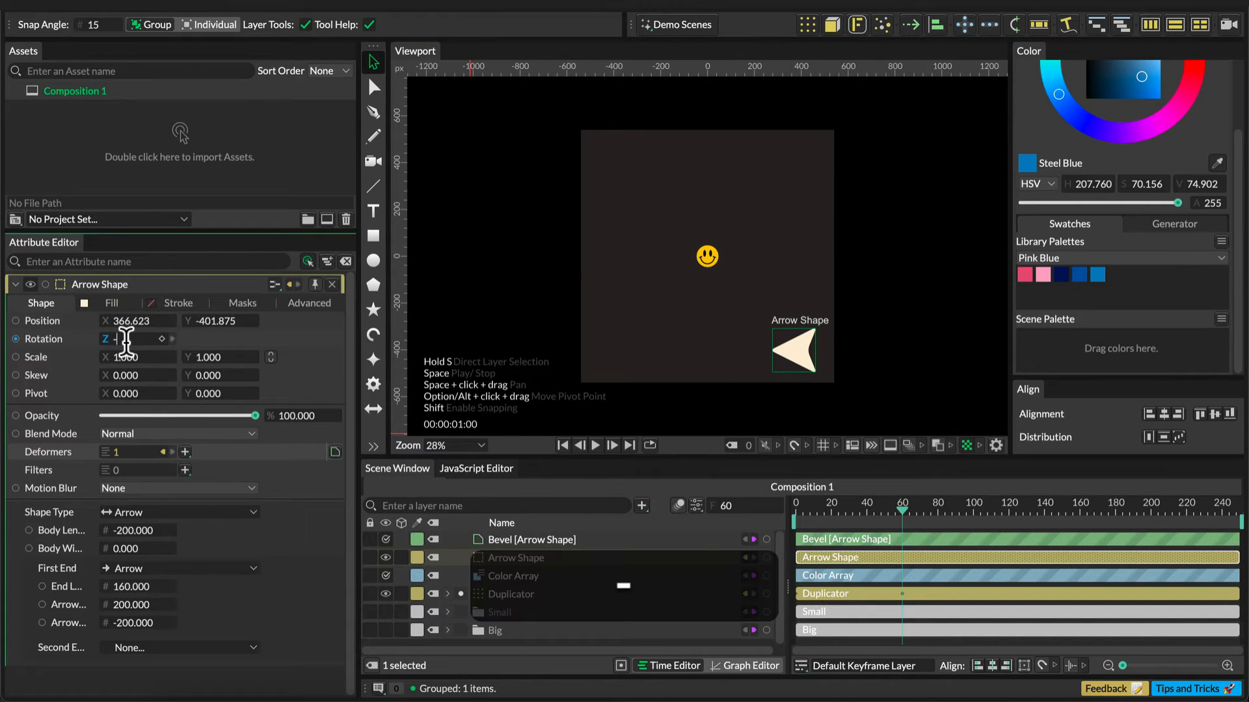
text(45)
key(Return)
Keyframe the arrow's rotation and its X and Y position at frame 60
click(162, 339)
click(162, 321)
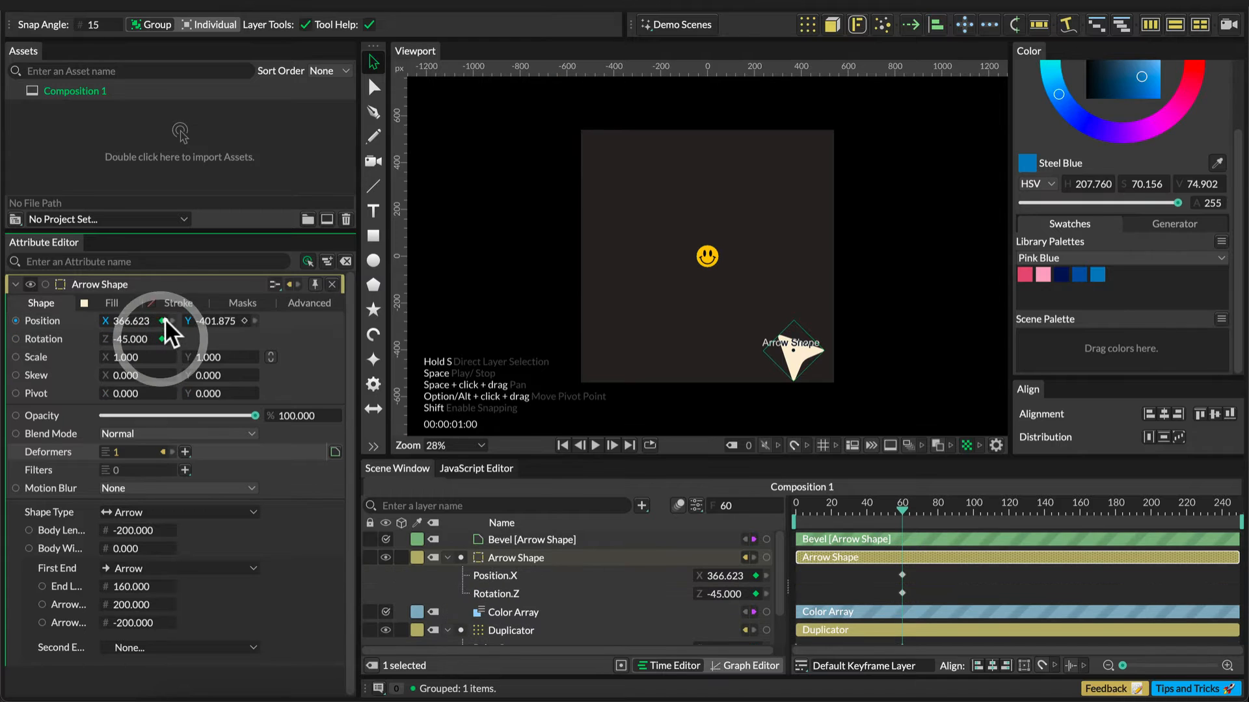
click(242, 319)
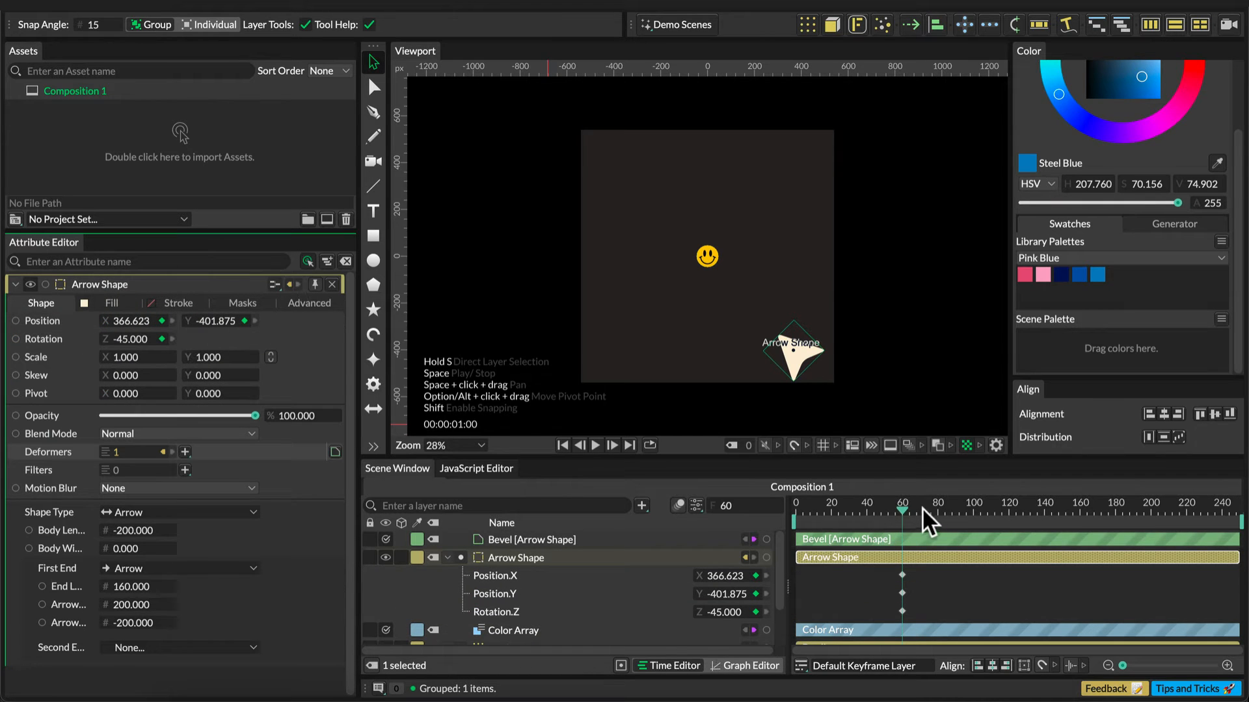
At frame 120, move the arrow to about X -416, Y 423, and shift its rotation keyframe to the same frame
drag(914, 509, 1008, 515)
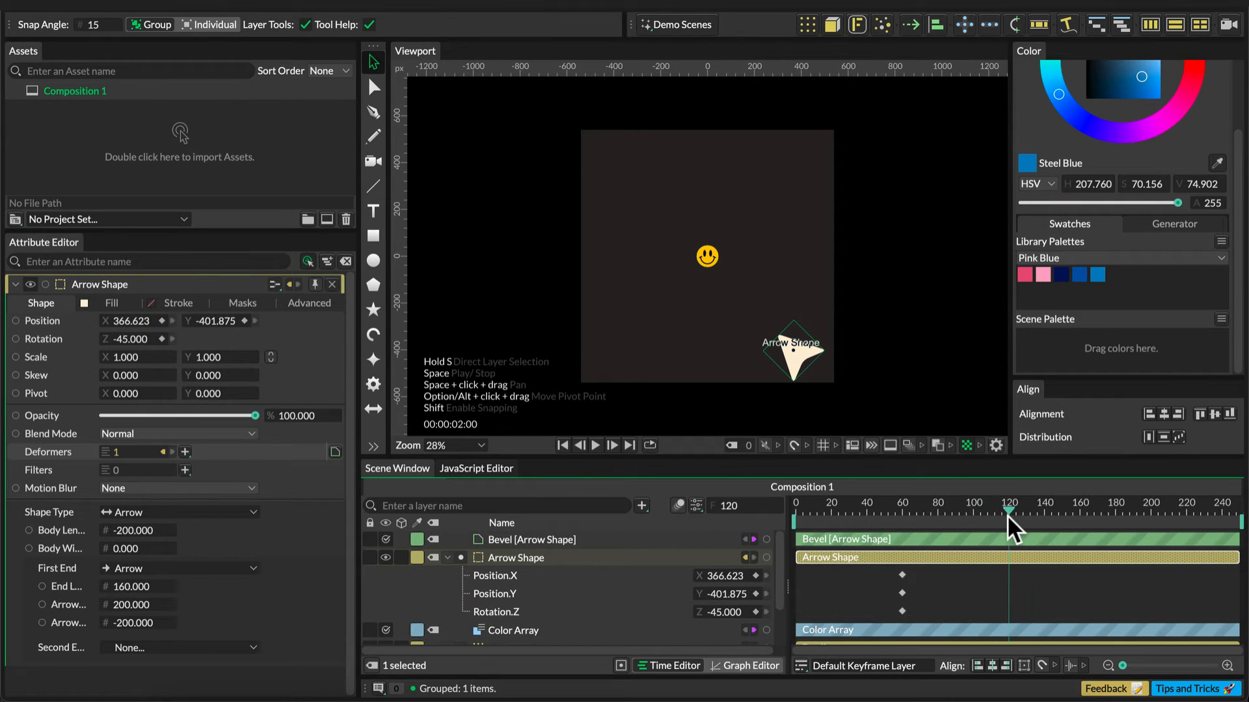
drag(794, 365, 610, 169)
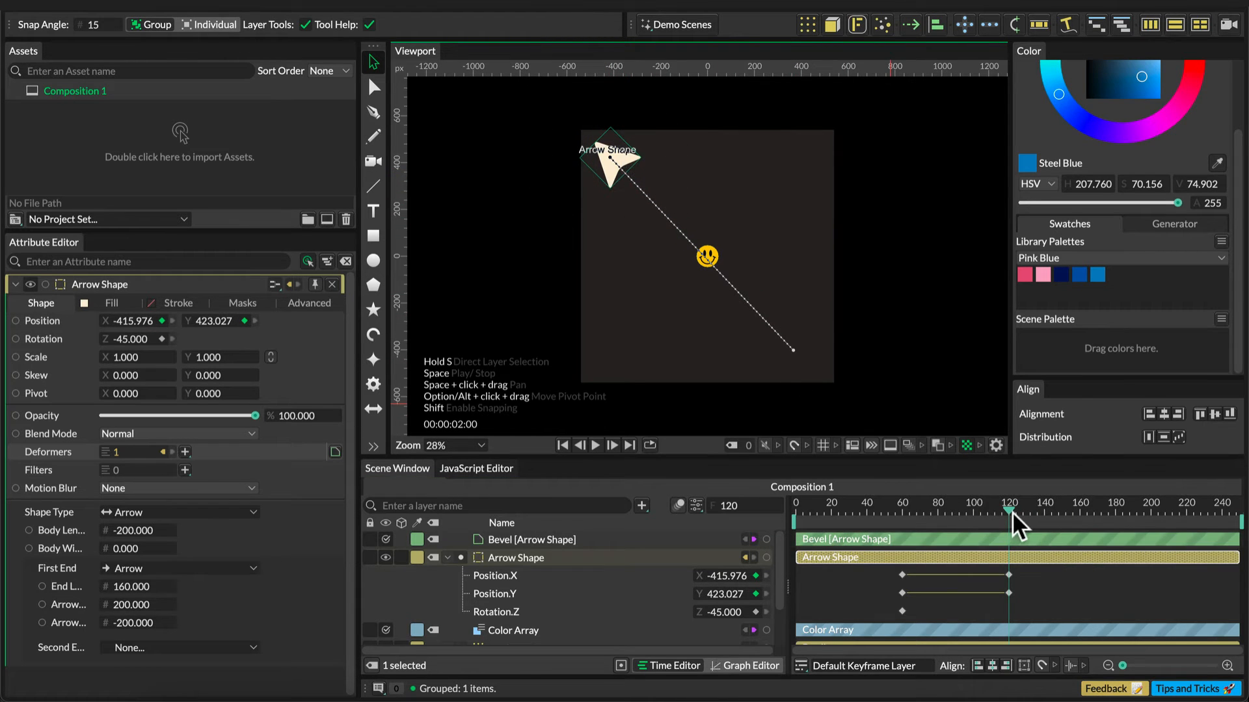
drag(901, 610, 1005, 613)
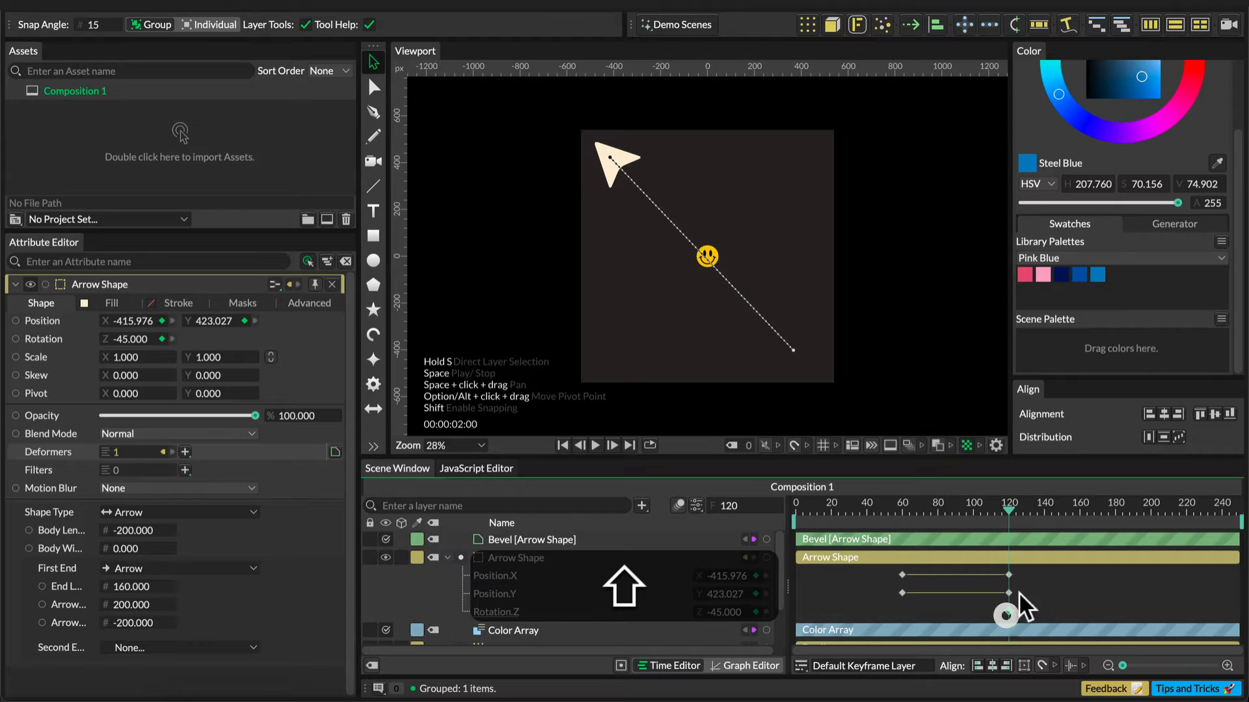
Keyframe the arrow's rotation at -225 on frame 160
click(1080, 524)
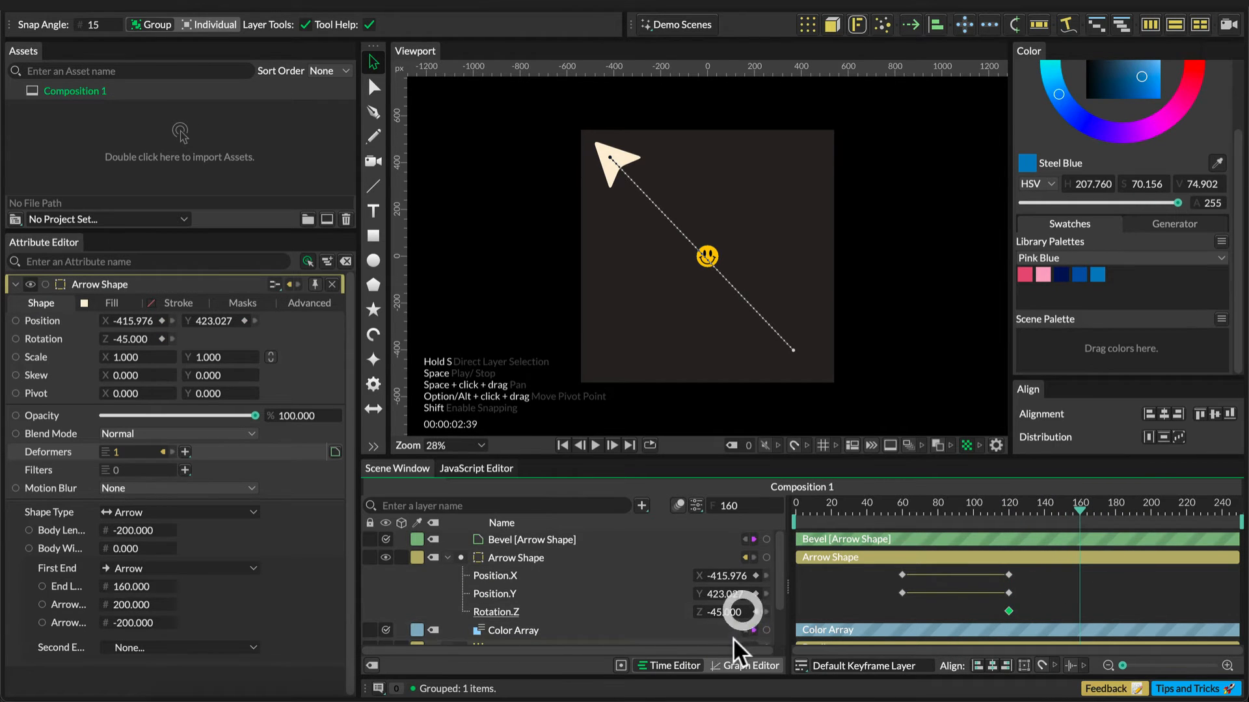
text(-225)
key(Return)
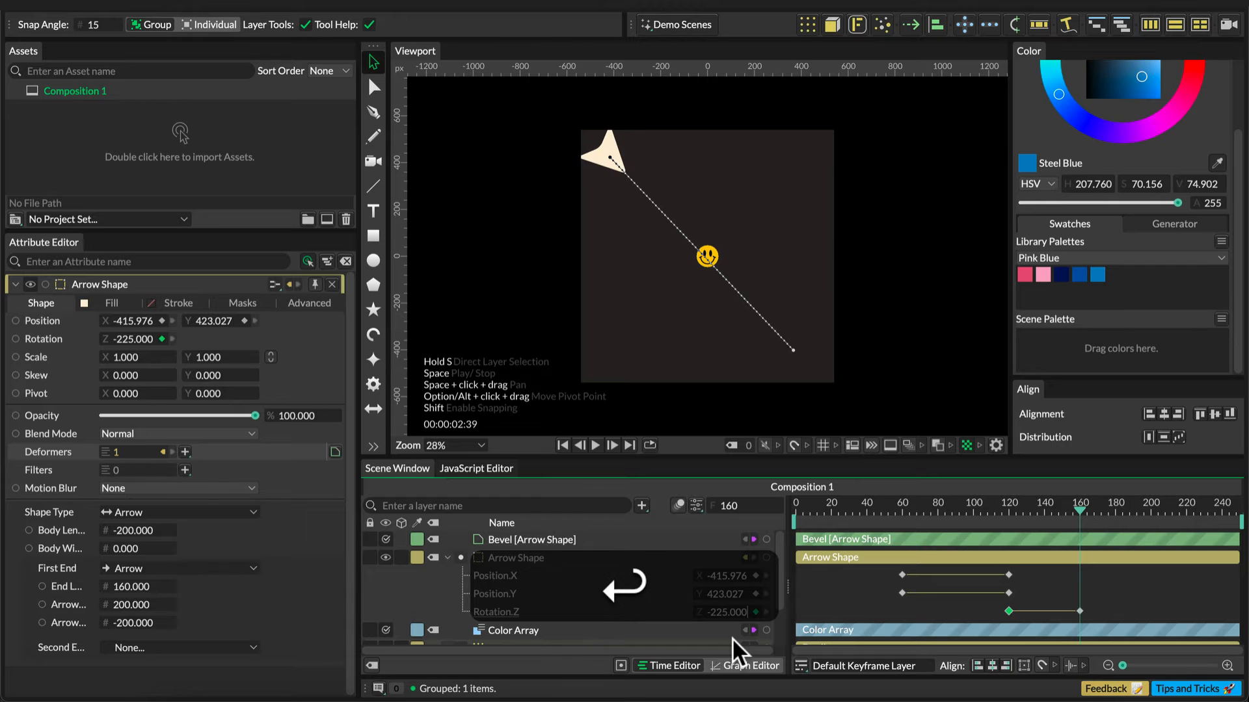
Adjust the arrow's position keyframes at frame 120 to about X -381, Y 367
shift+click(1007, 507)
drag(1021, 567, 1005, 595)
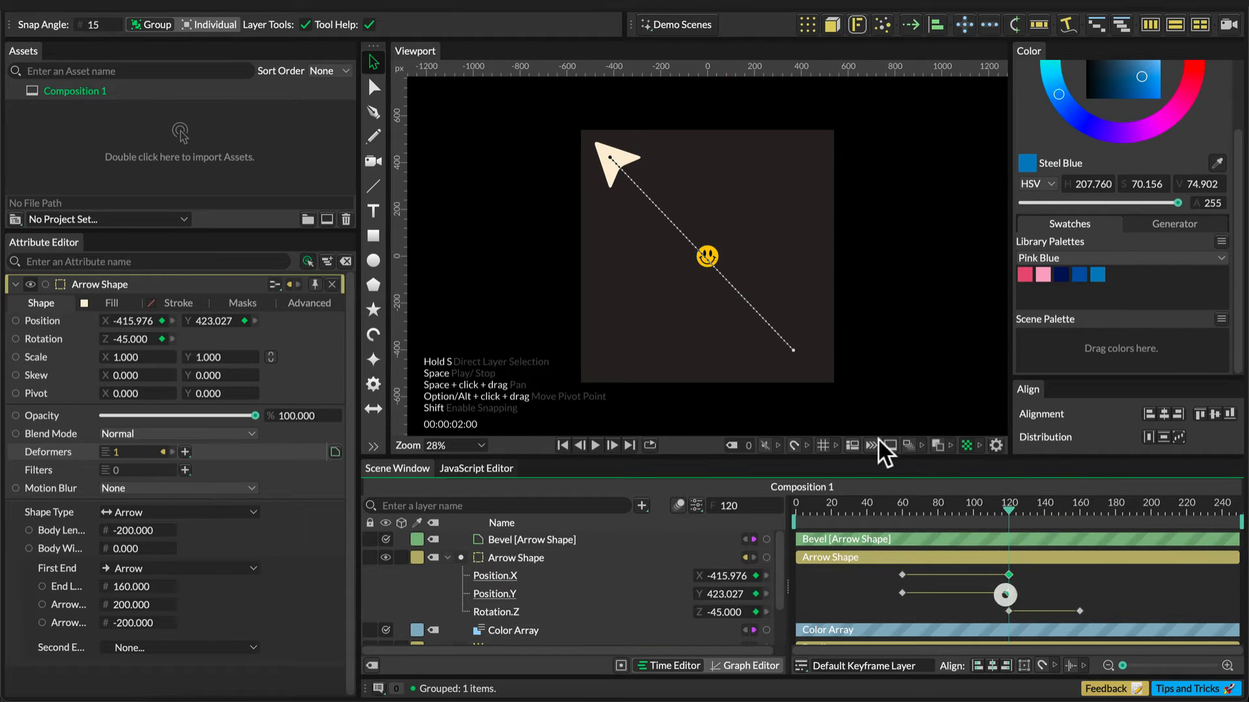
drag(636, 162, 643, 181)
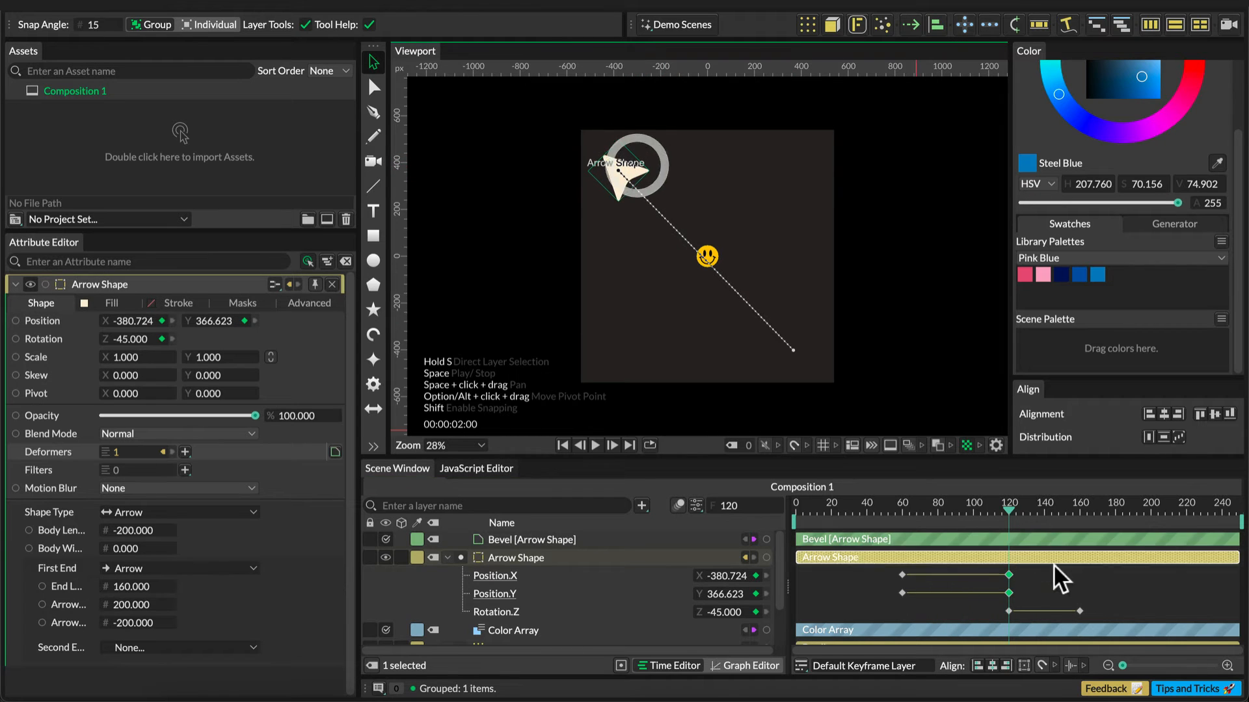
Keyframe the arrow's current X and Y position at frame 160 to hold it in place
click(1102, 589)
drag(1016, 509, 1079, 525)
click(756, 576)
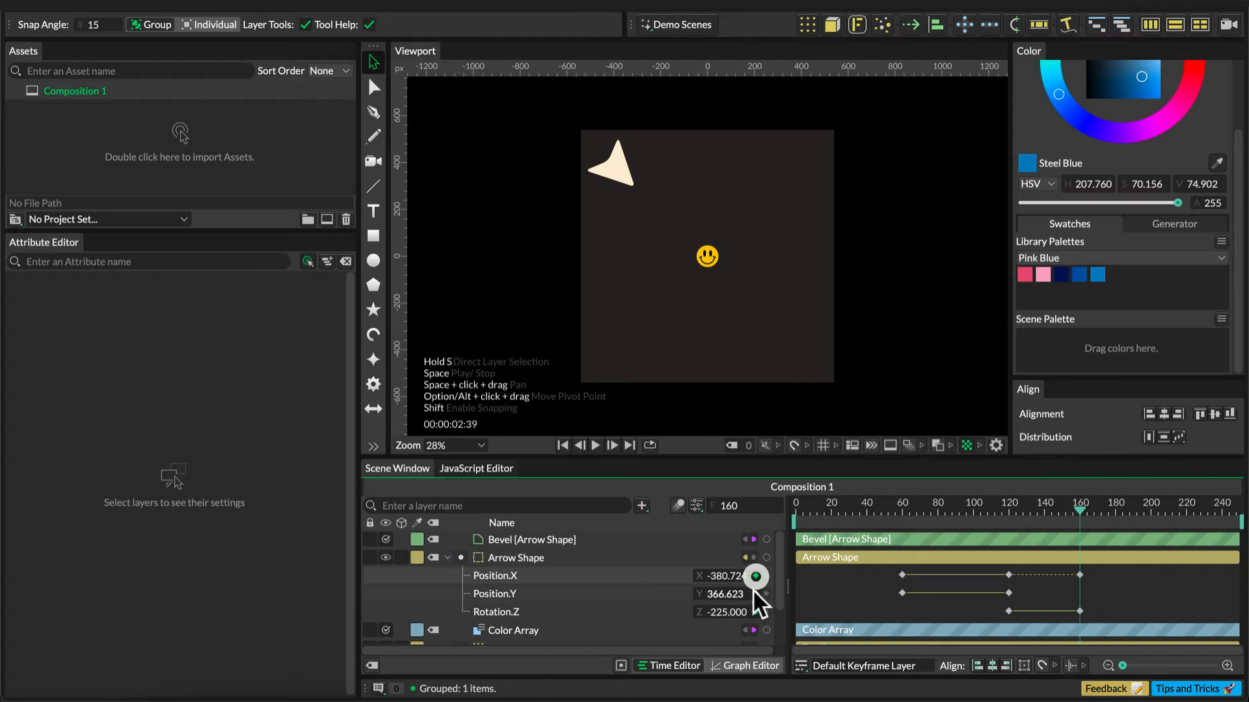
click(756, 593)
Copy the arrow's position keyframes from frame 60 to frame 220 and scrub back through the motion
click(1161, 517)
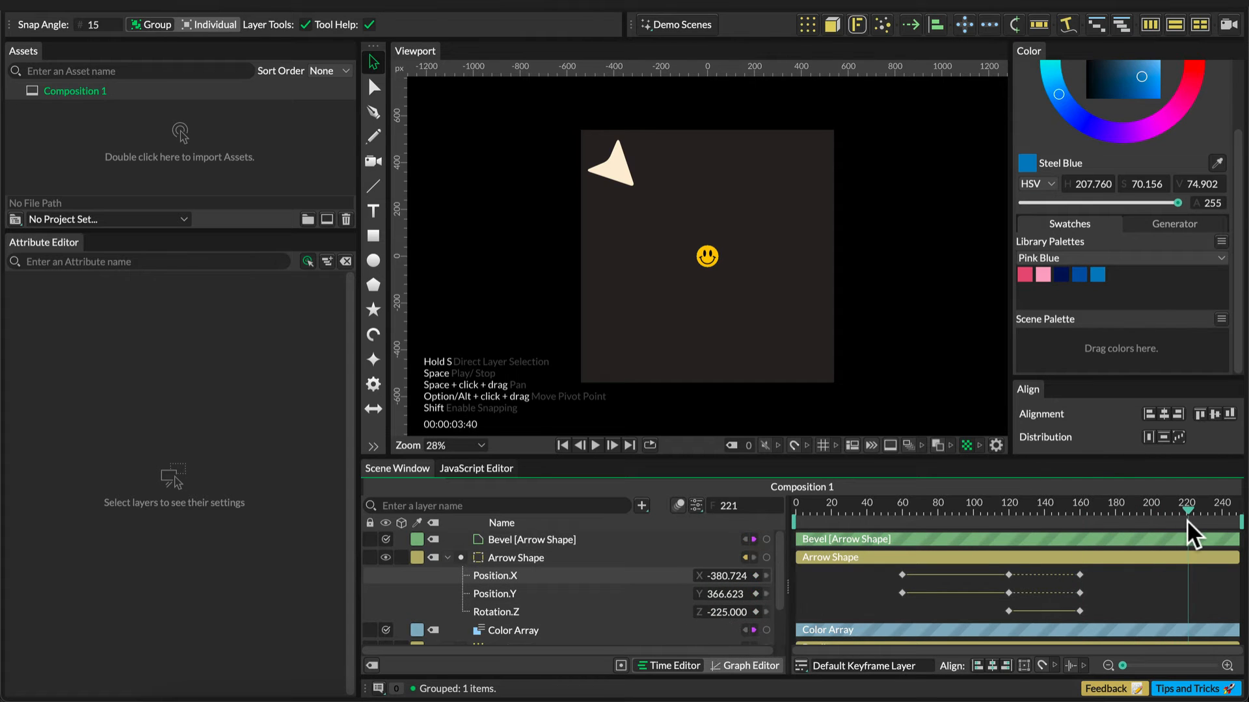
drag(1186, 521, 1185, 521)
drag(892, 567, 911, 596)
key(super+c)
key(super+v)
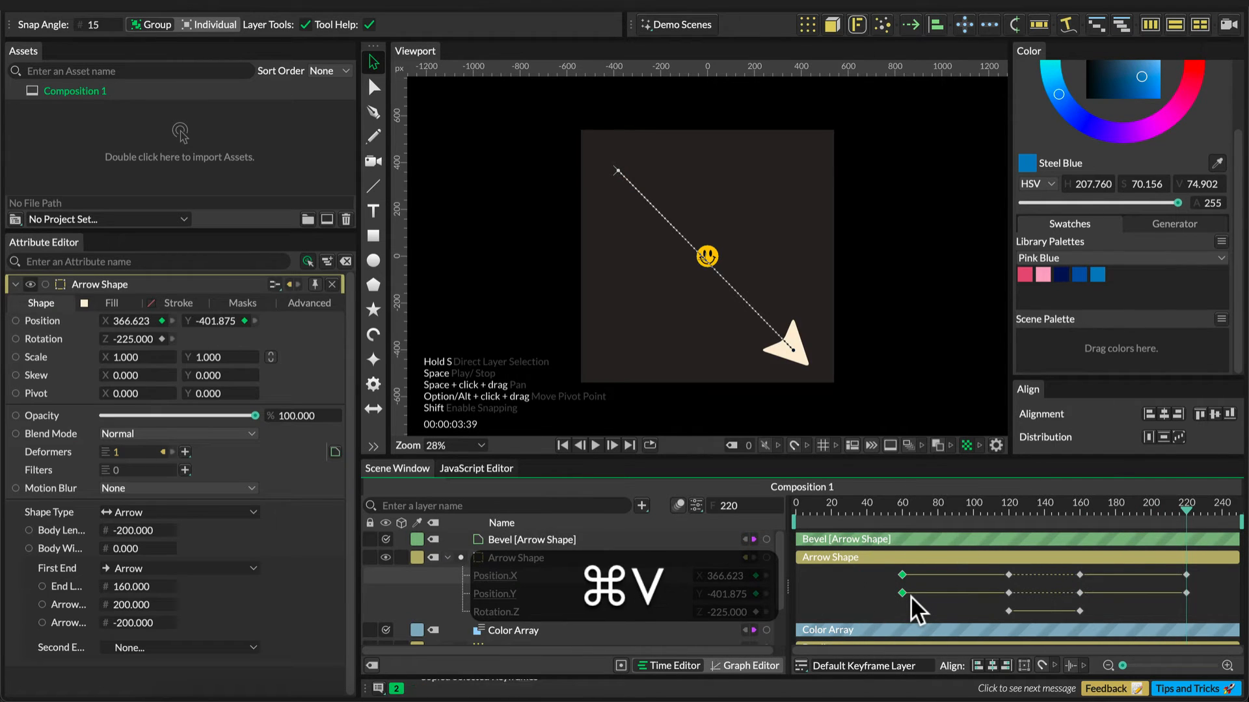
drag(1164, 514, 934, 510)
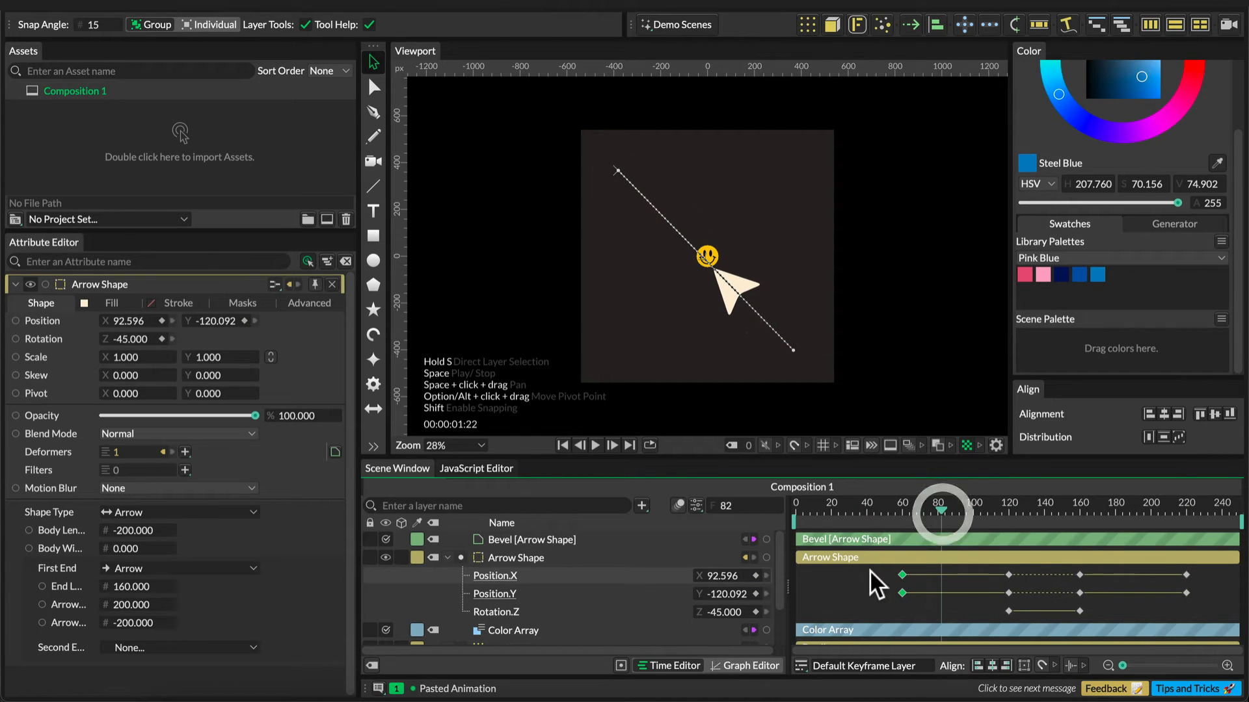
Set all the arrow's keyframes to Bézier interpolation, lengthen their handles for smoother easing, and preview the animation
drag(869, 569, 1192, 615)
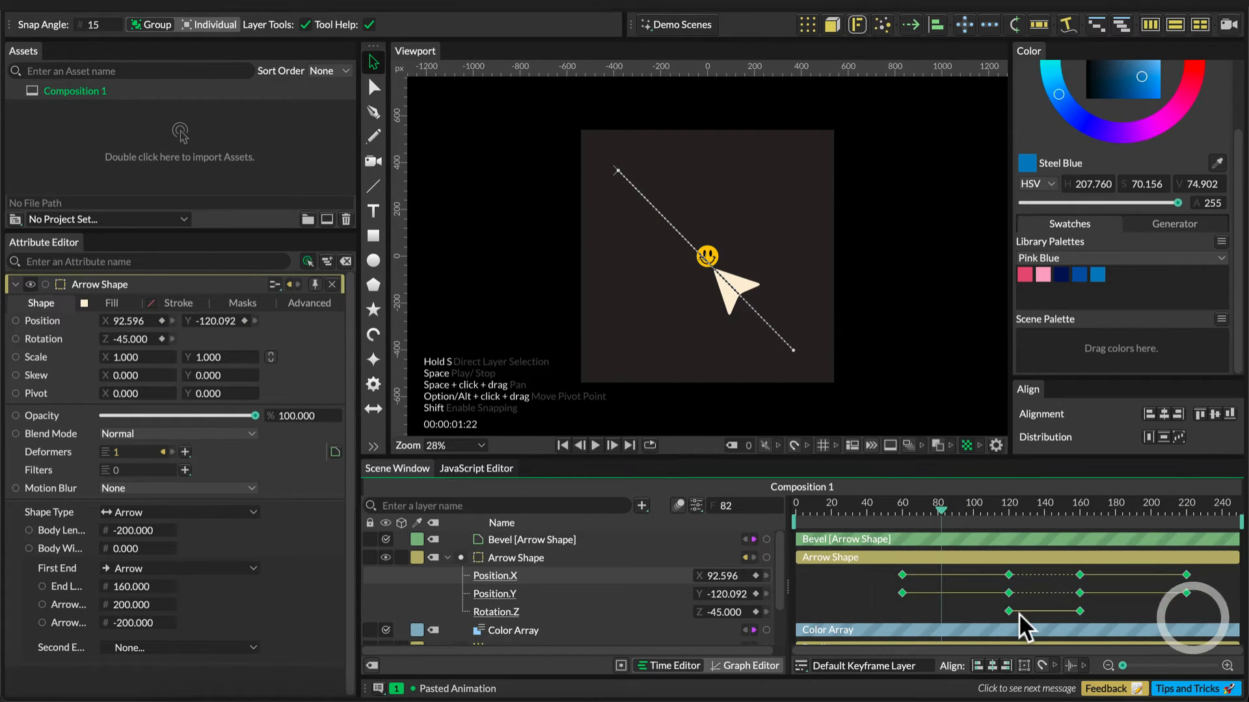
click(768, 659)
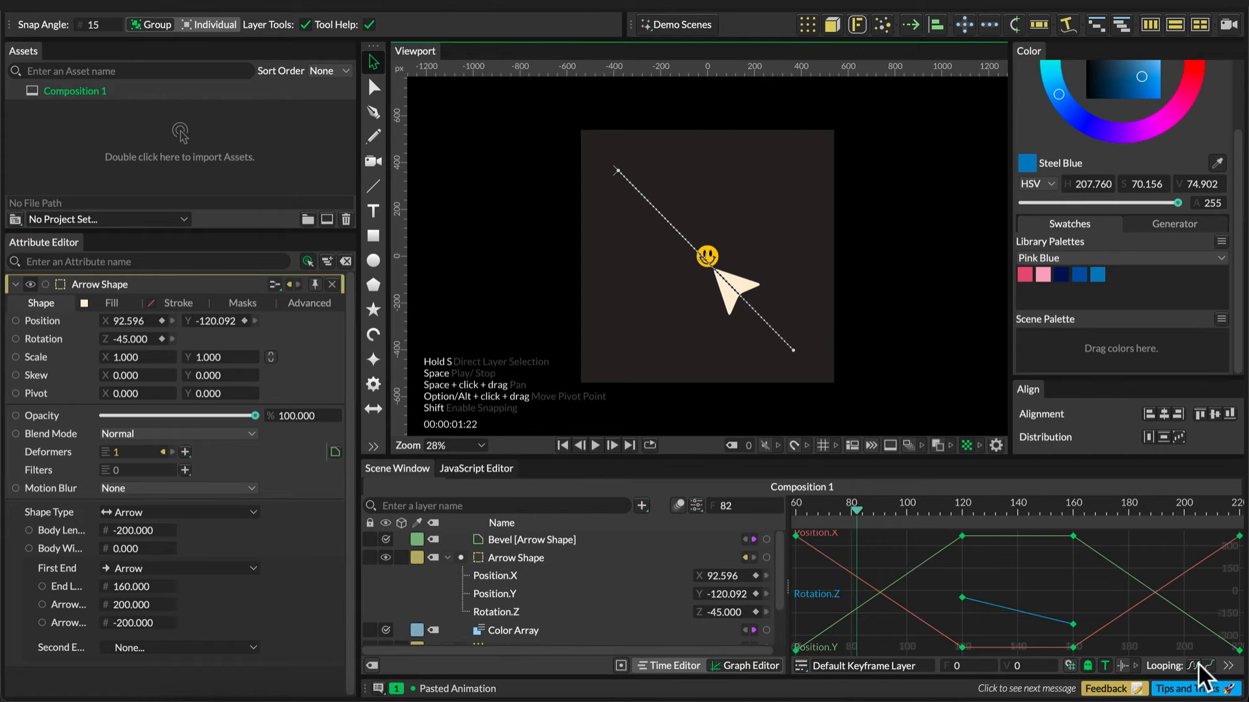
click(1225, 665)
mouse_move(1190, 691)
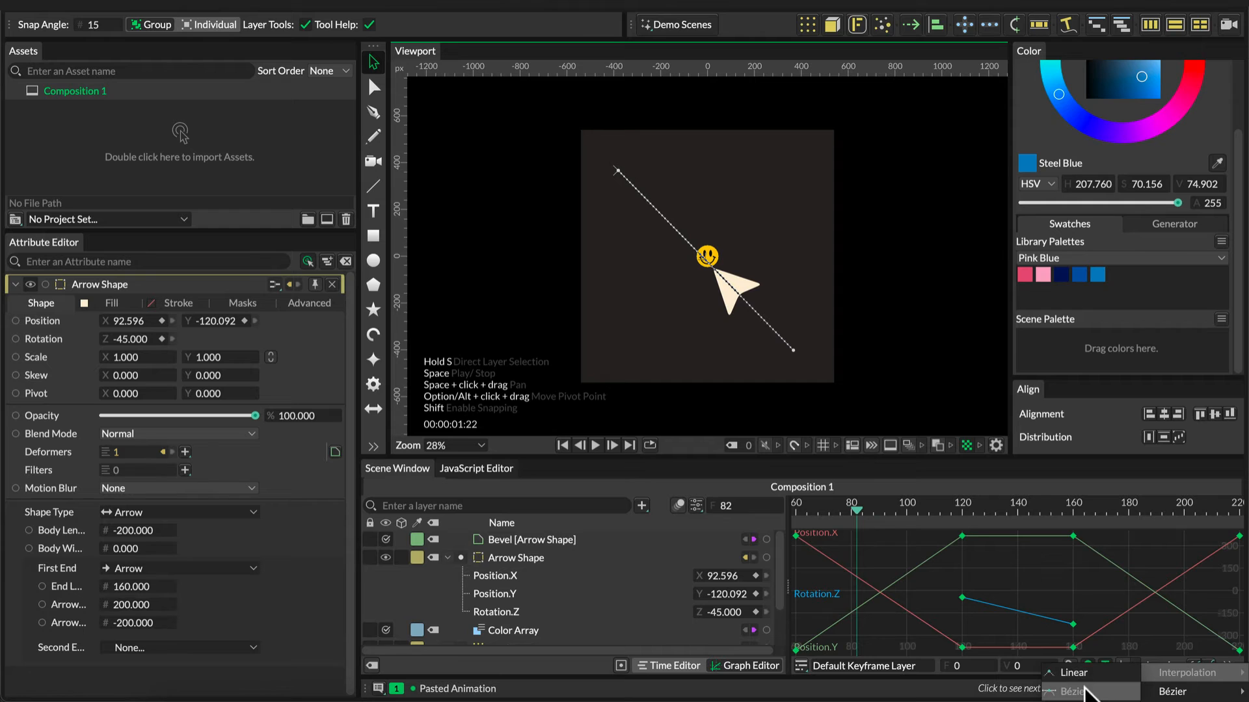
click(1085, 691)
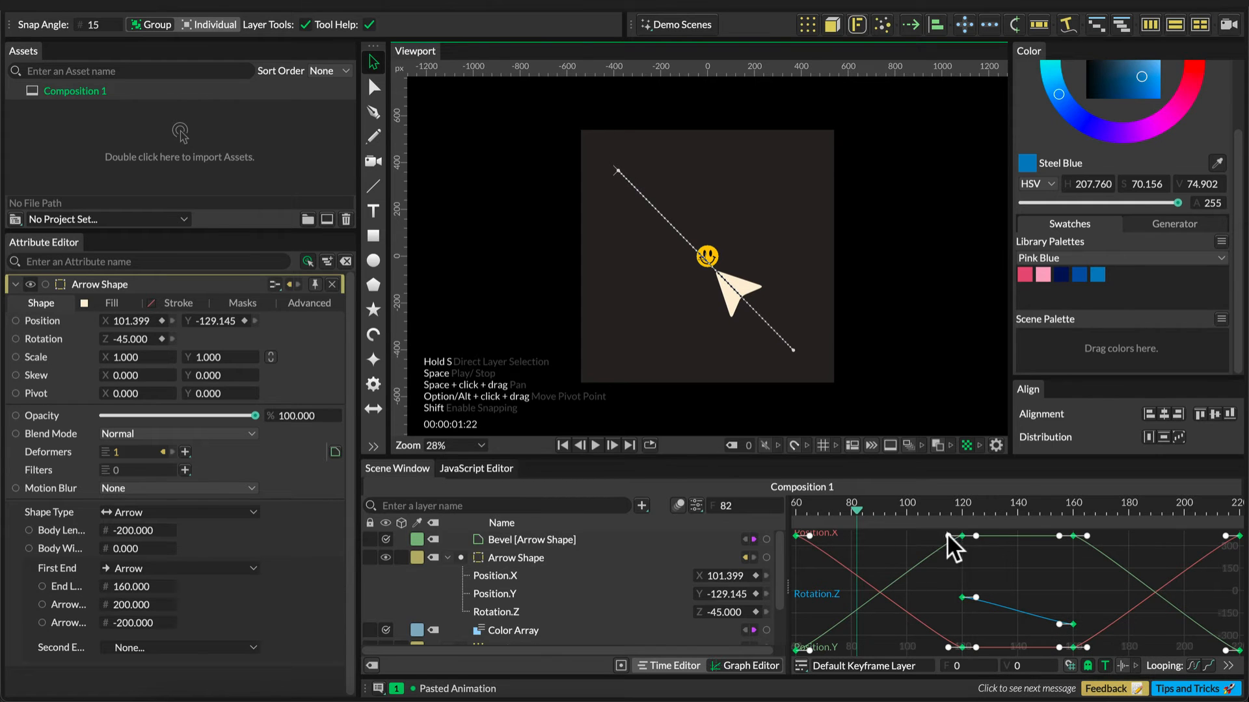
drag(946, 533, 873, 535)
key(space)
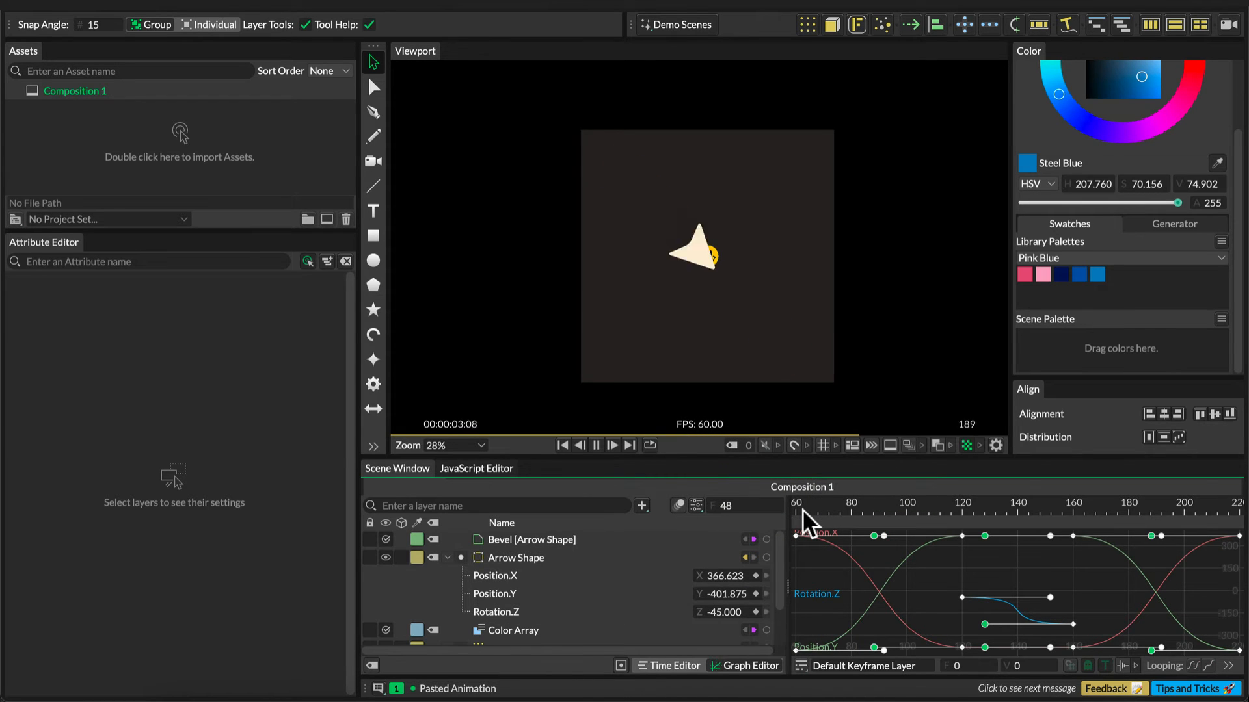
key(space)
Return to the Time Editor and apply Forge Dynamics to the Duplicator
click(657, 662)
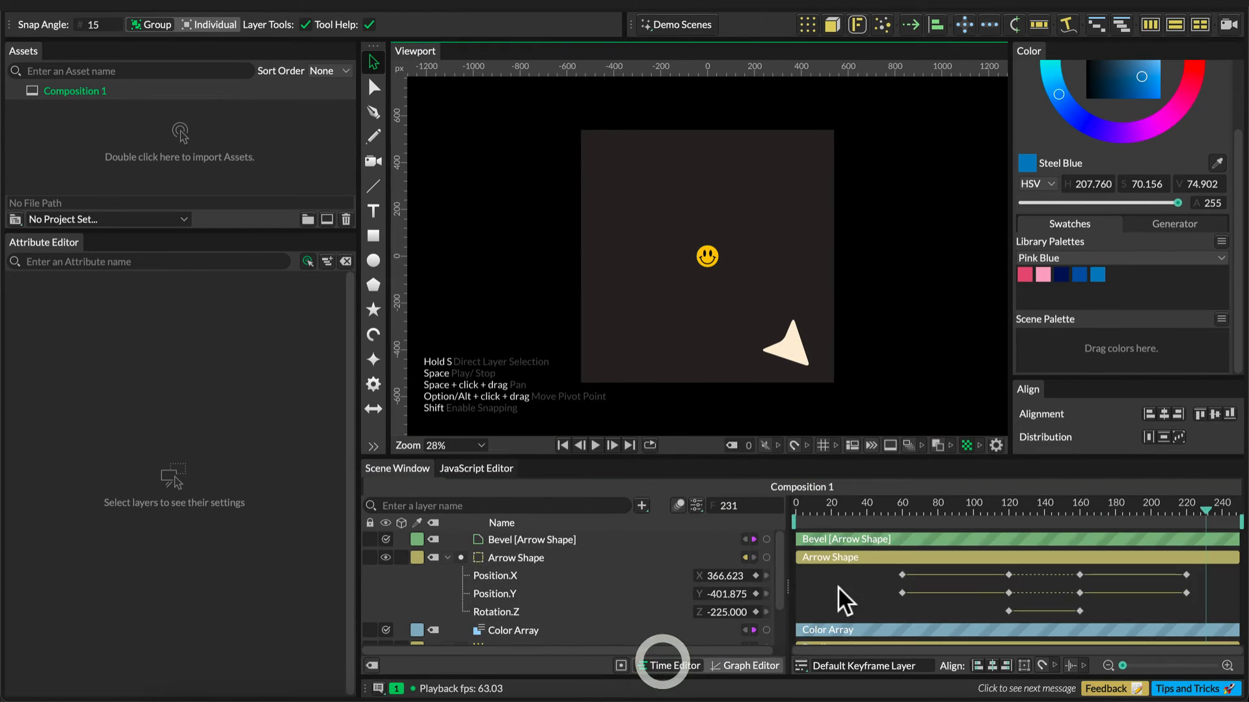
click(838, 587)
drag(808, 510, 969, 520)
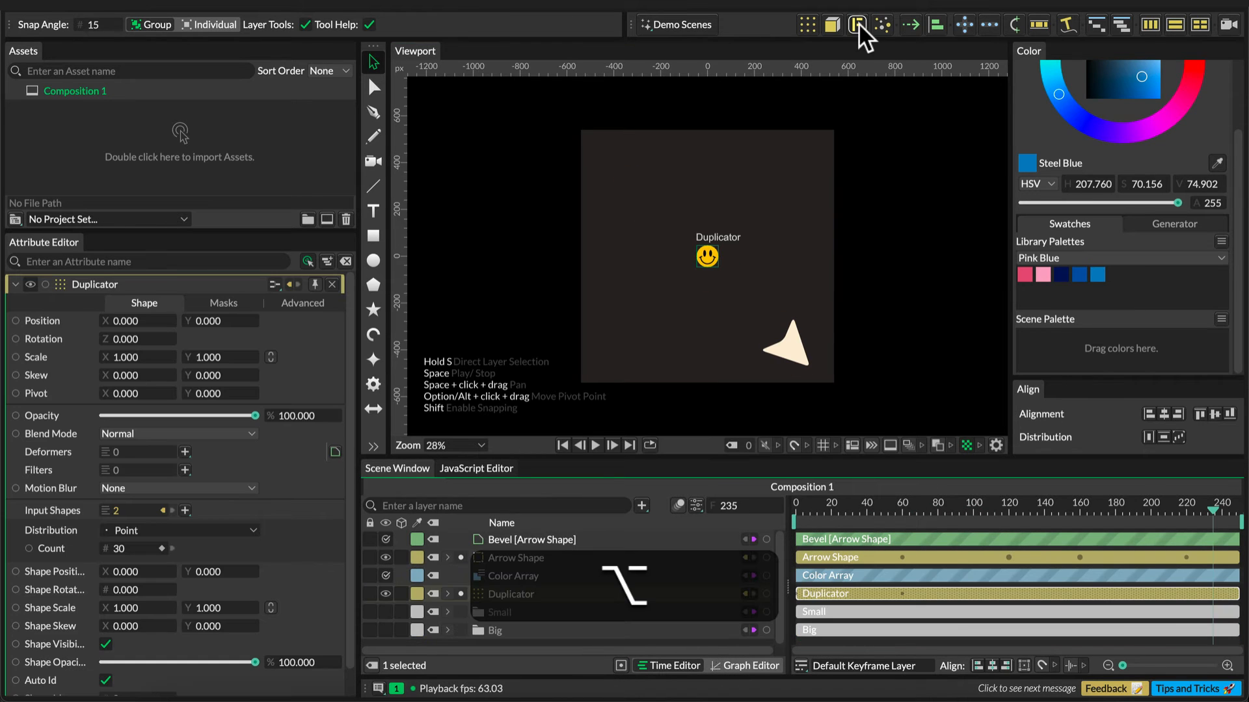
alt+click(858, 23)
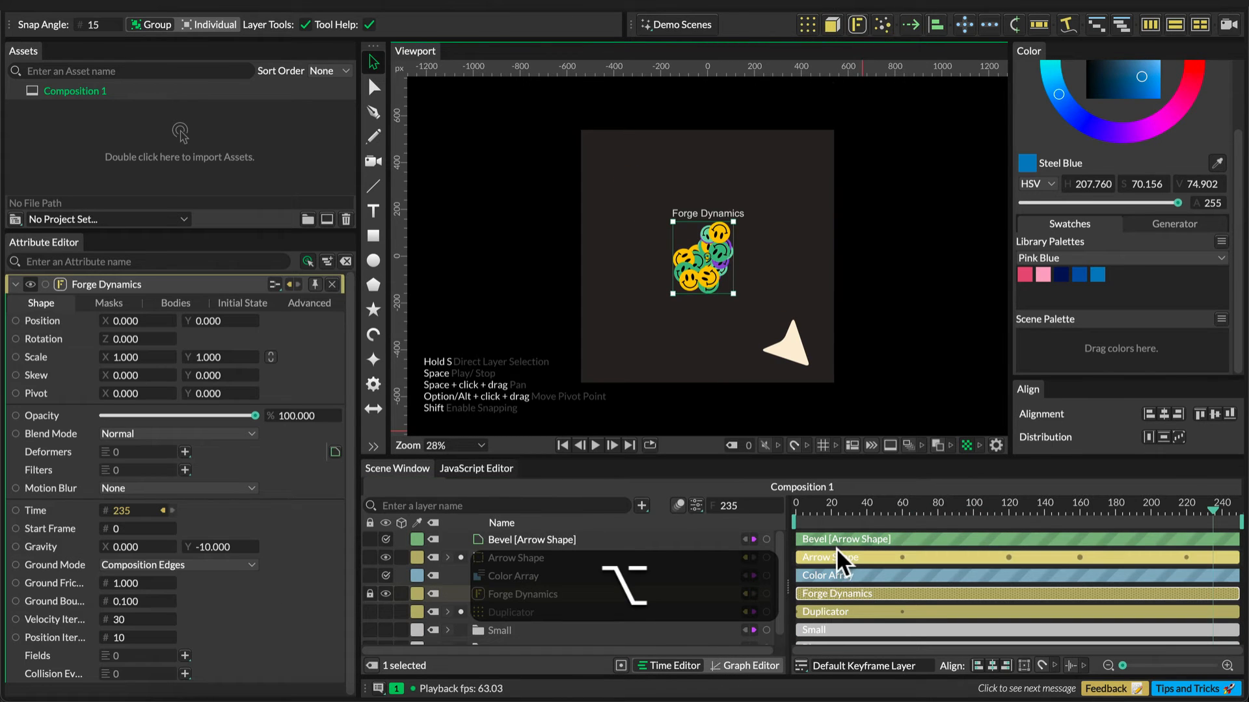
Play the smiley physics simulation from frame 0 to check the motion
drag(802, 505, 782, 503)
key(space)
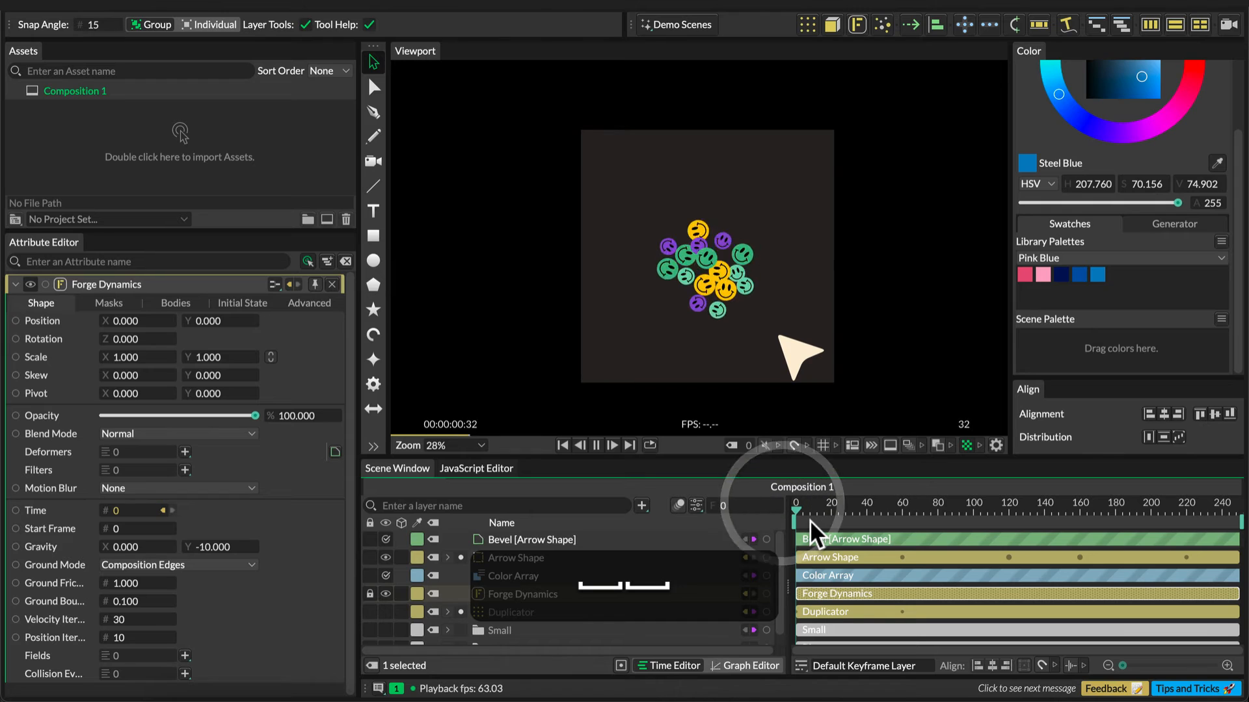
key(space)
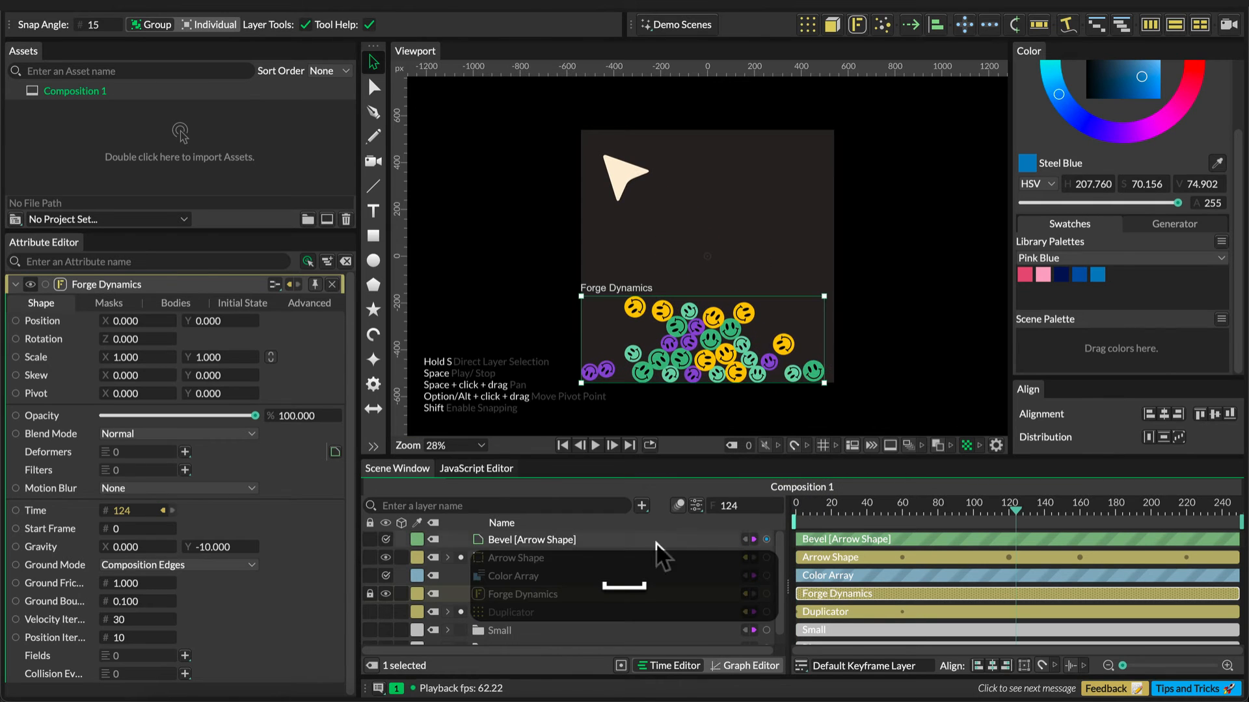
Set the Forge Dynamics vertical gravity to 0 and preview the simulation from frame 0
click(524, 593)
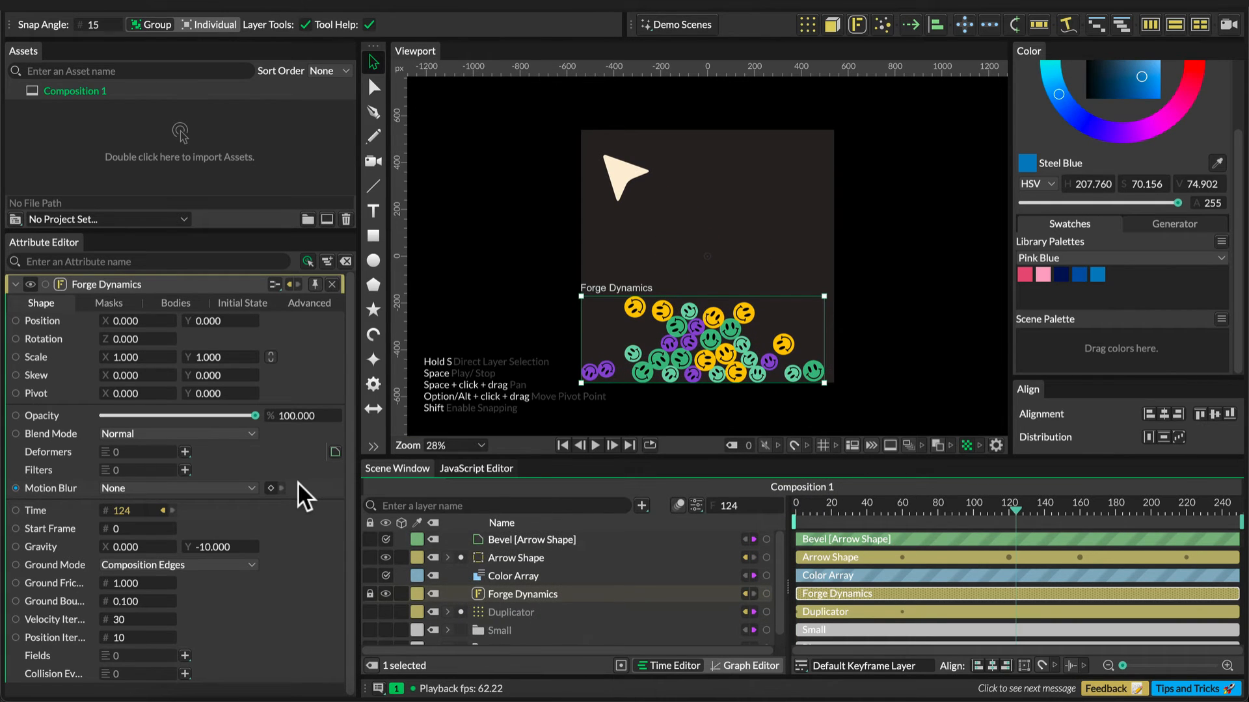
click(222, 545)
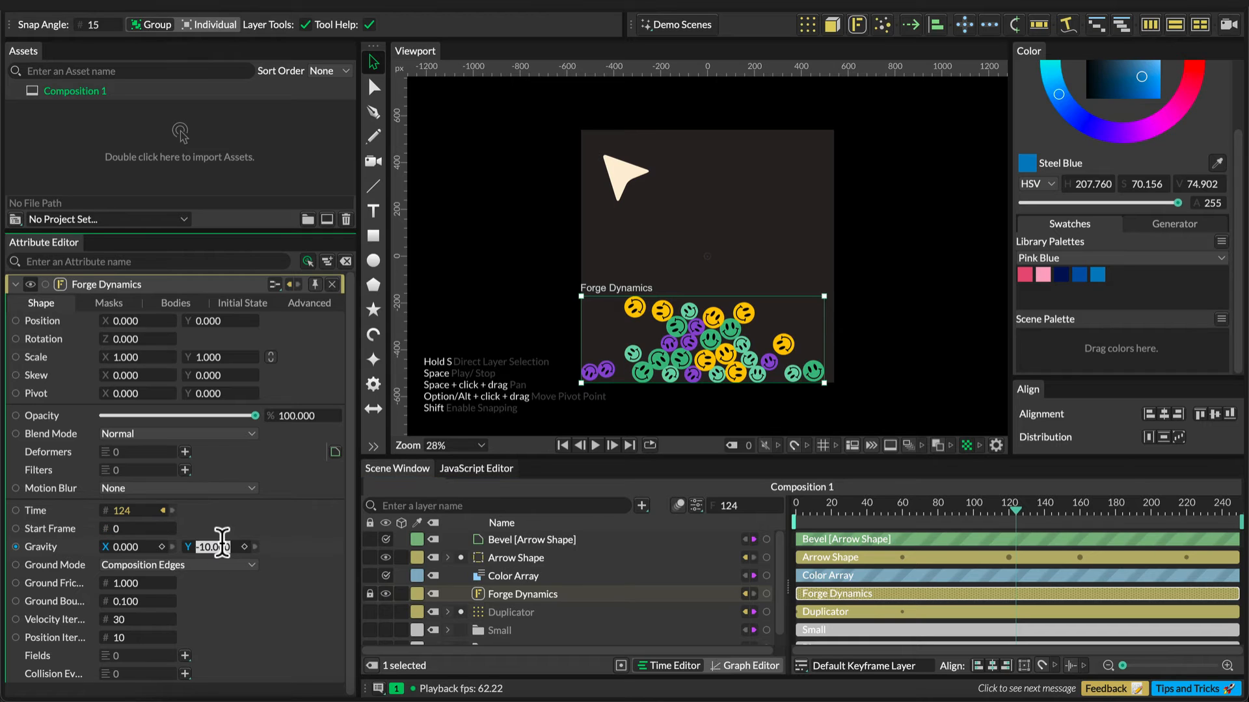
text(0)
click(781, 511)
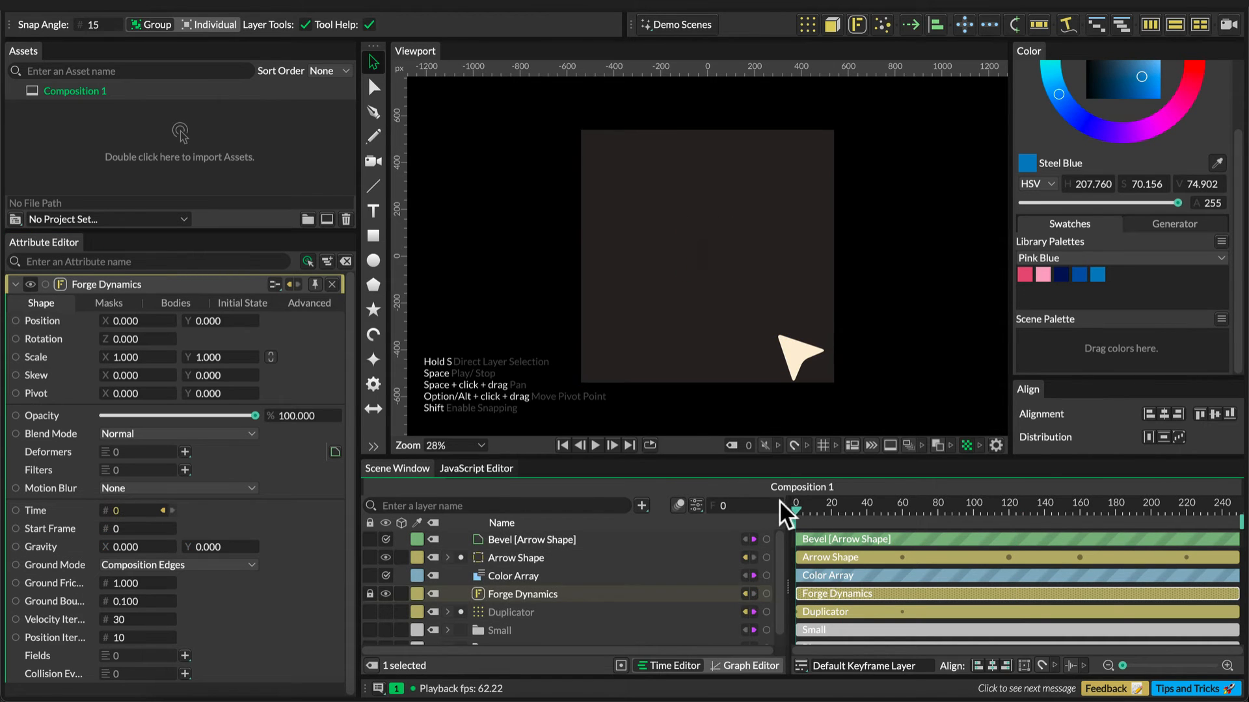
key(space)
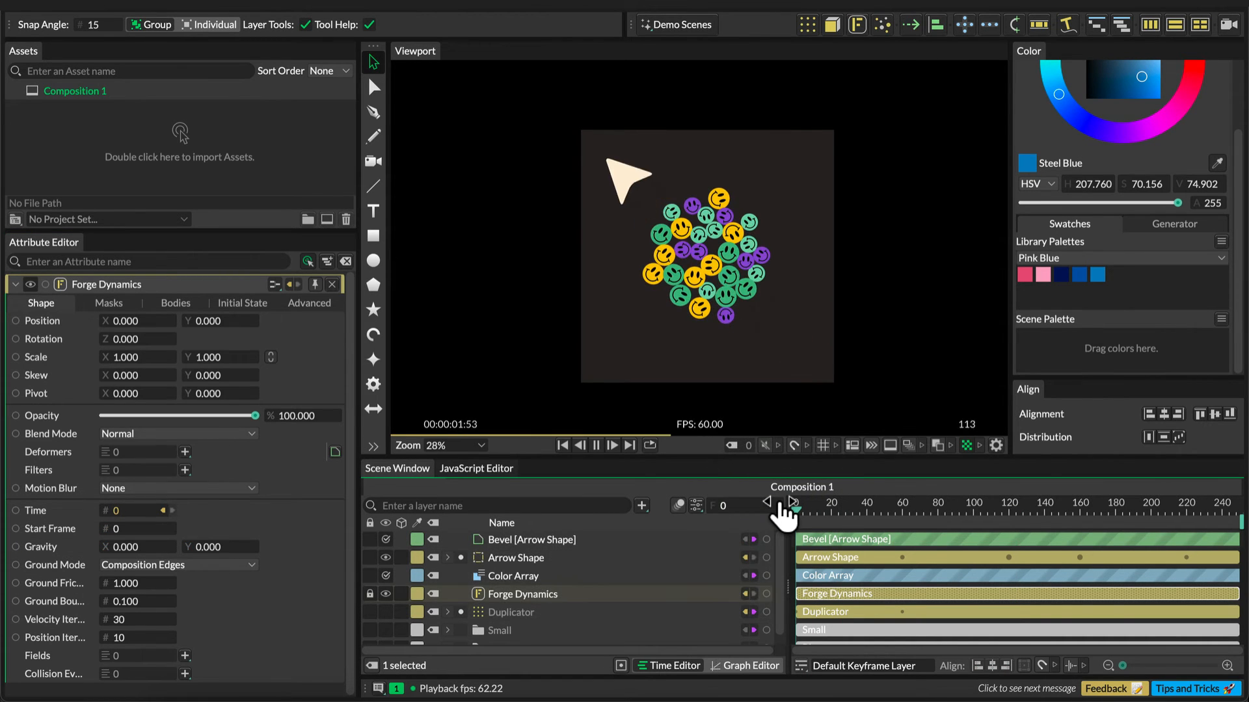
key(space)
Add the Arrow Shape as a second body in Forge Dynamics and preview its collisions with the smileys
drag(502, 592, 504, 593)
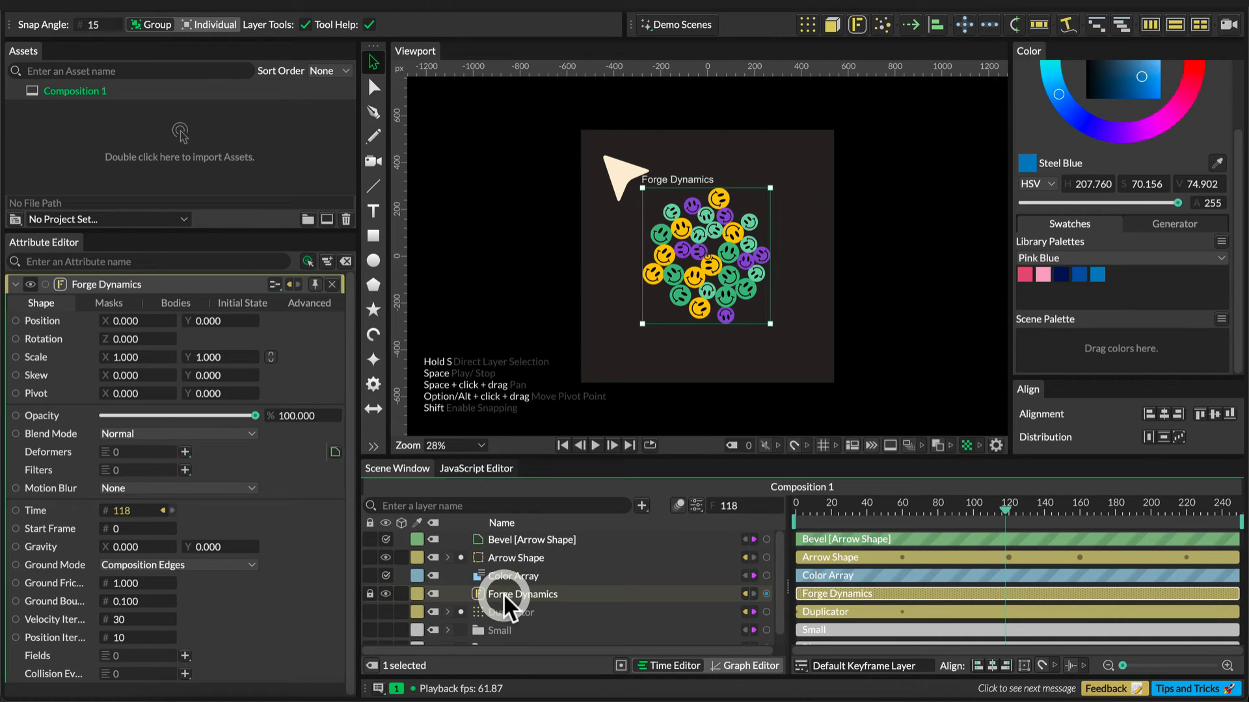
click(176, 303)
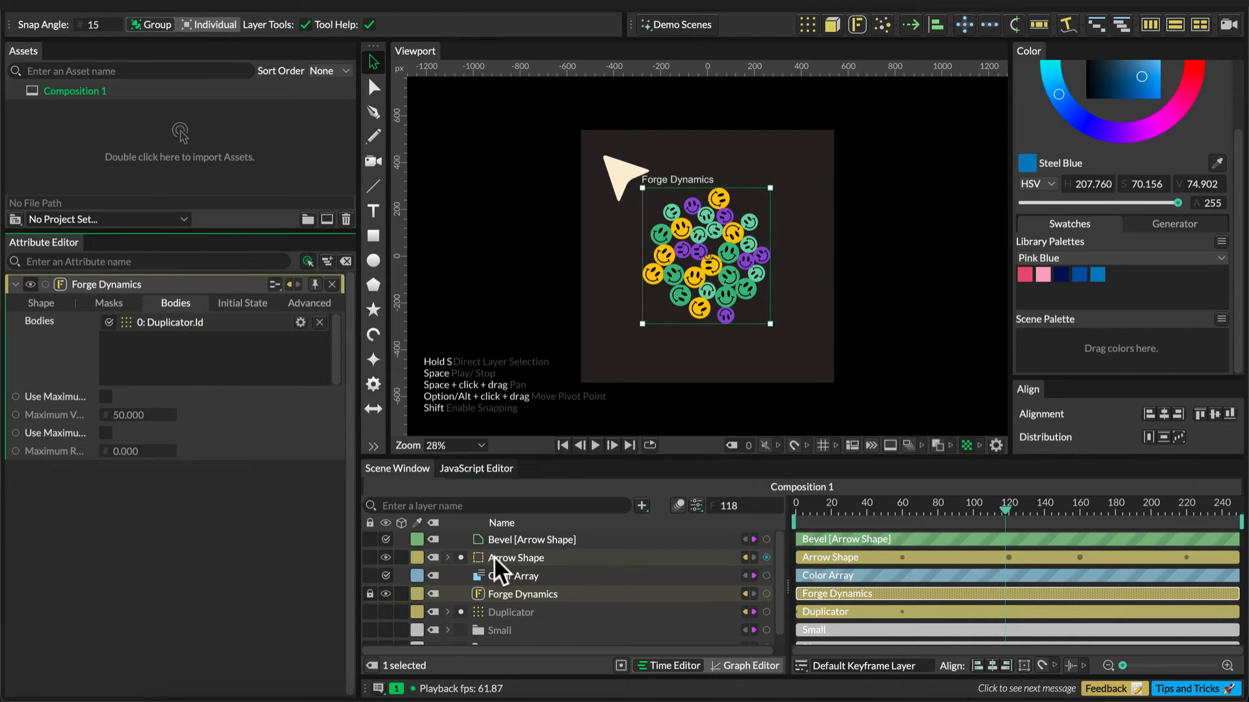
drag(494, 557, 225, 351)
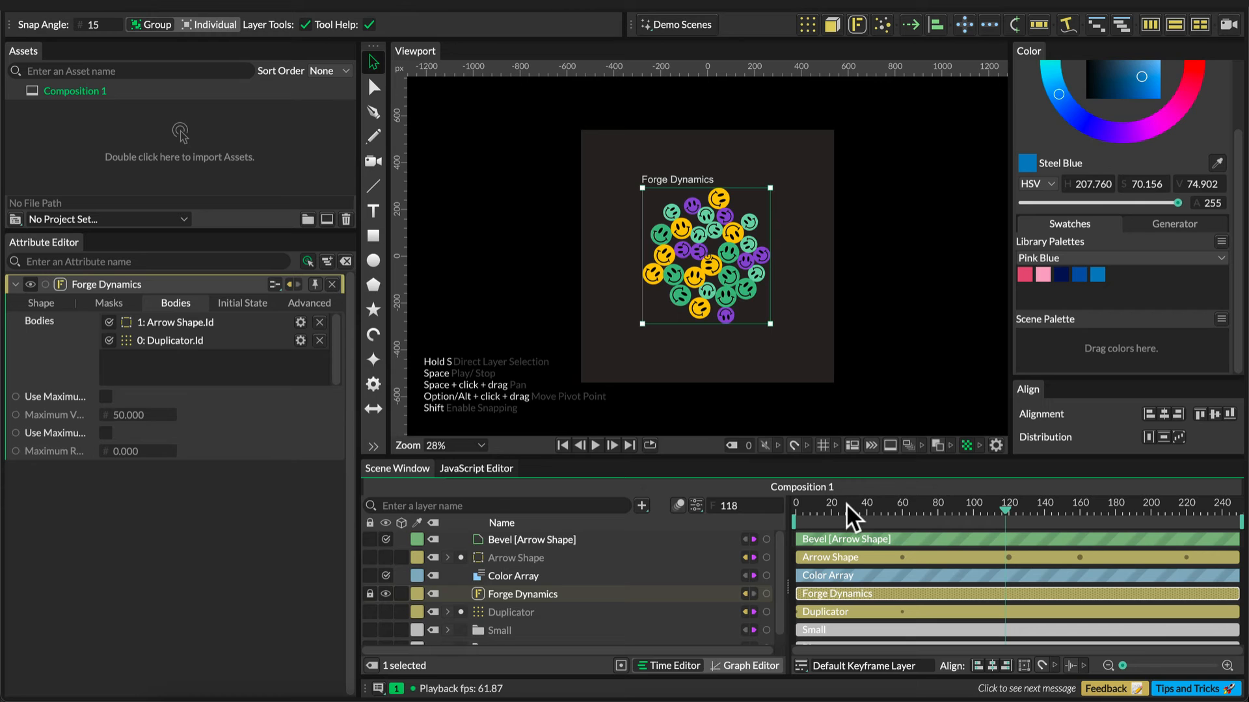
key(space)
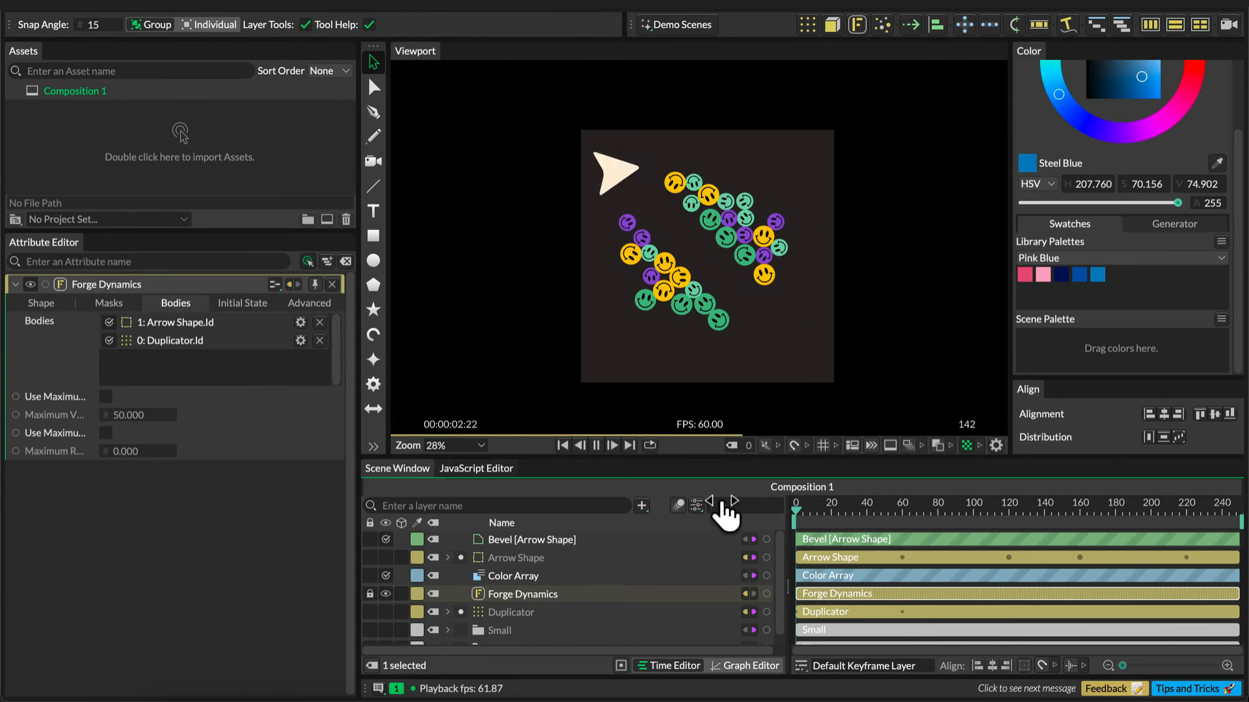
key(space)
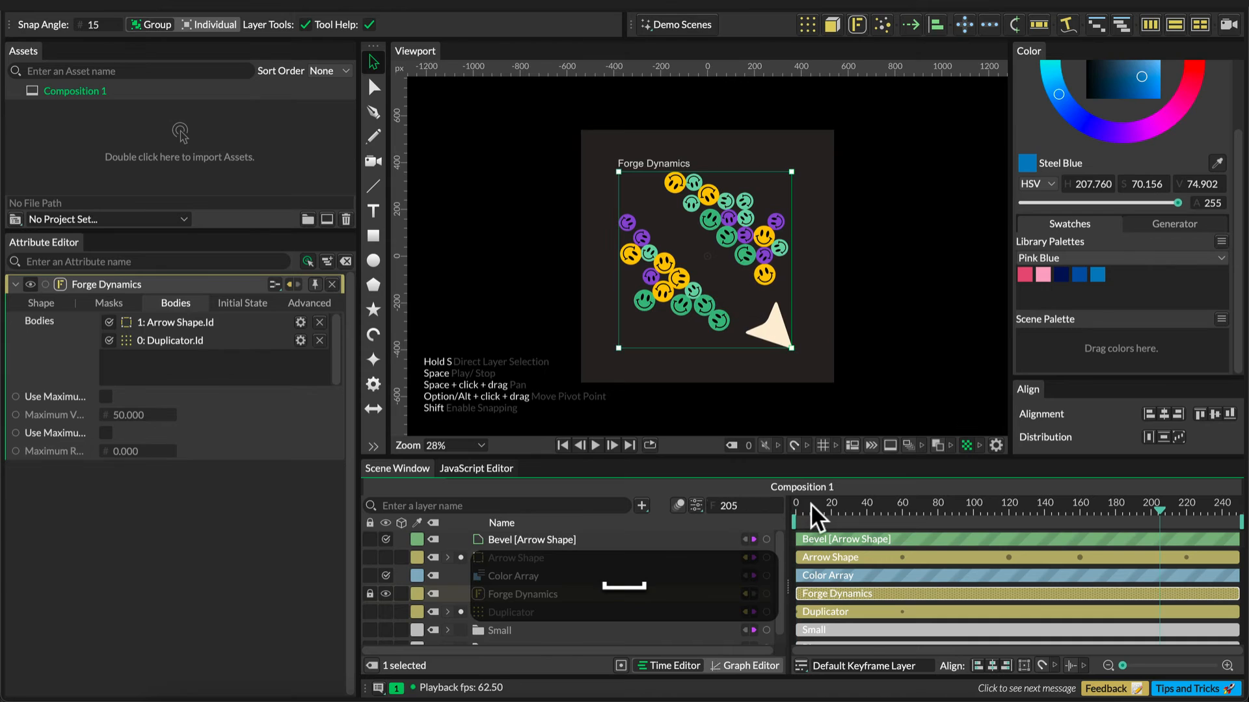
click(755, 500)
Set the Arrow Shape body's friction to 1, bounce to 1, density to 2 and gravity scale to 5
click(300, 322)
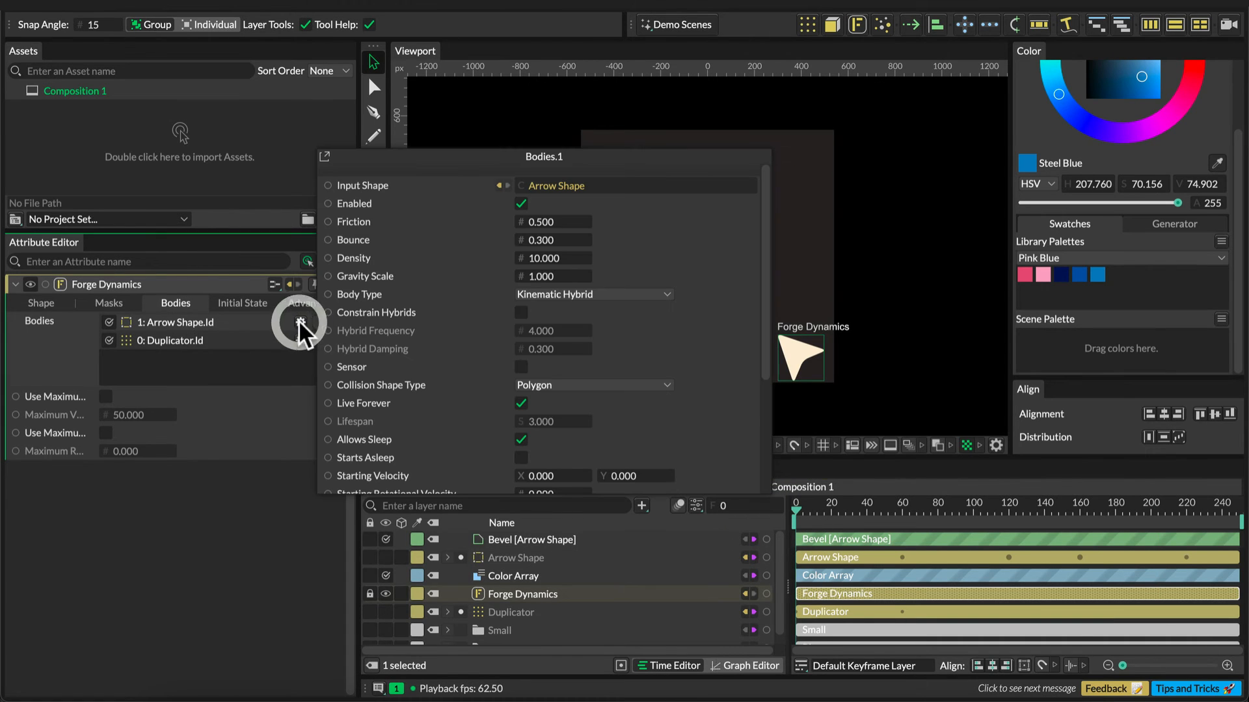
click(553, 222)
text(11)
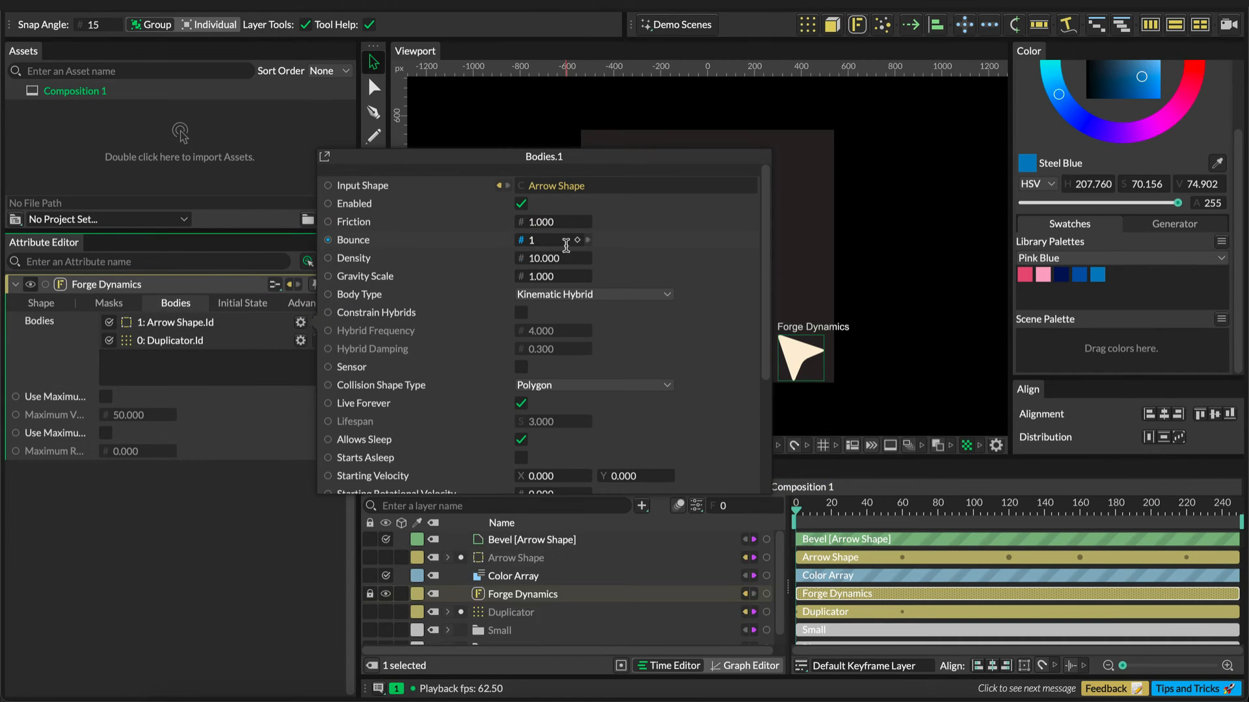
text(2)
click(556, 276)
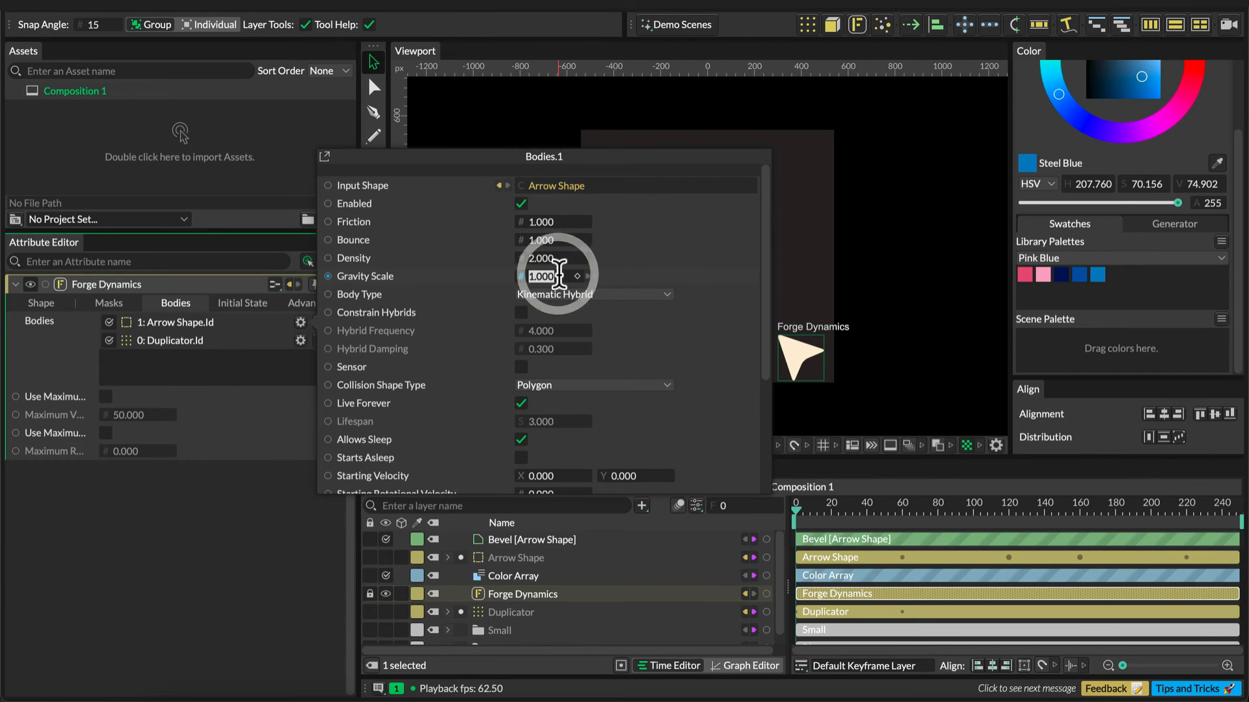
text(5)
click(627, 269)
Set the Arrow Shape body's position damping to 1 and keep its body type as Kinematic Hybrid
scroll(627, 269, down, 3)
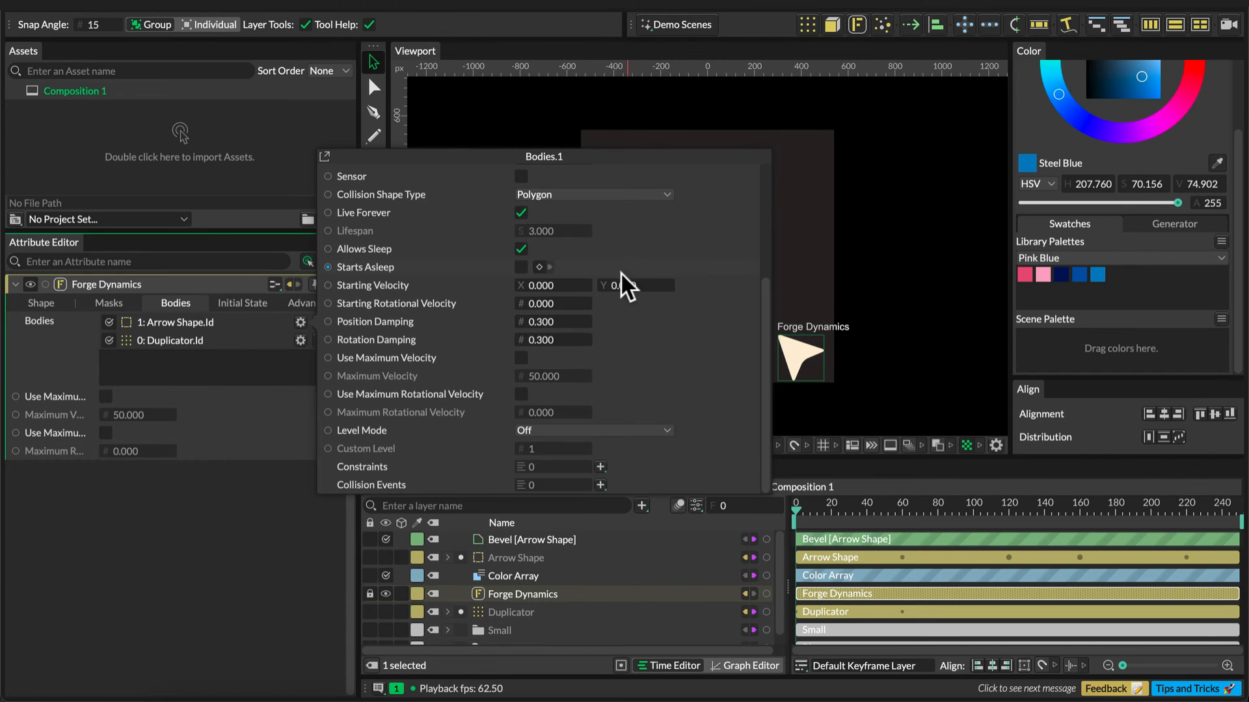
text(1)
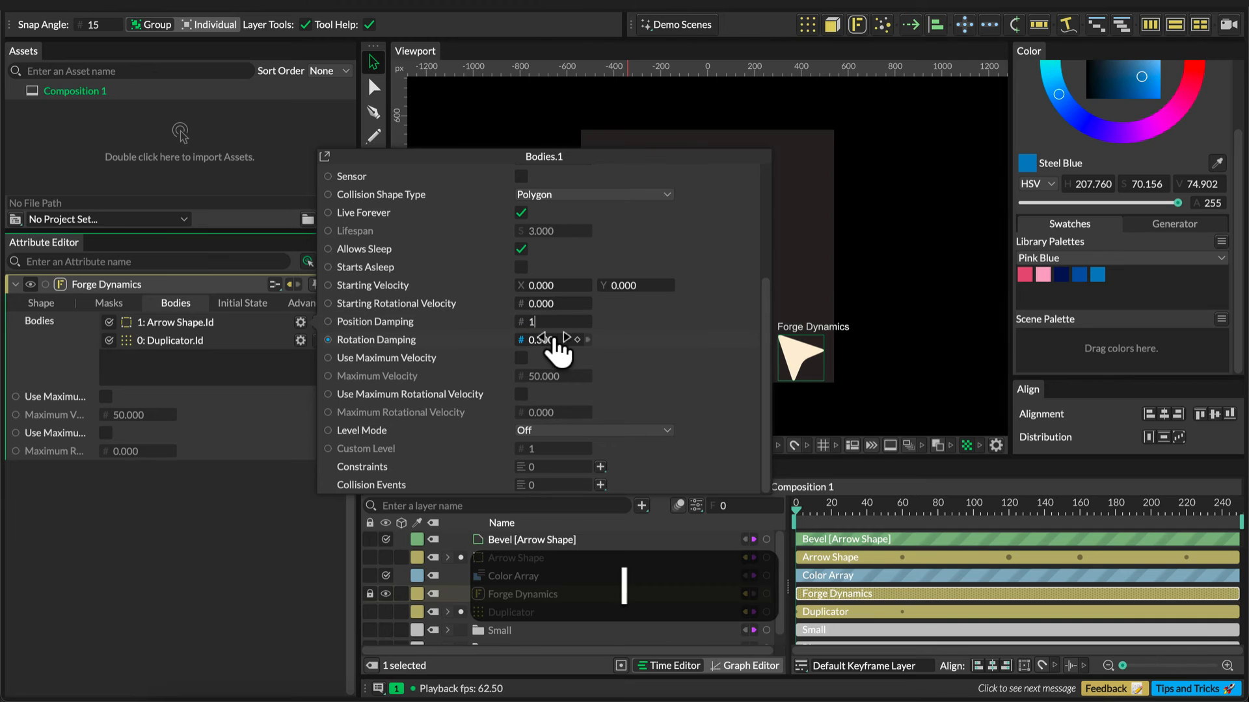
click(645, 341)
scroll(628, 312, up, 3)
click(584, 297)
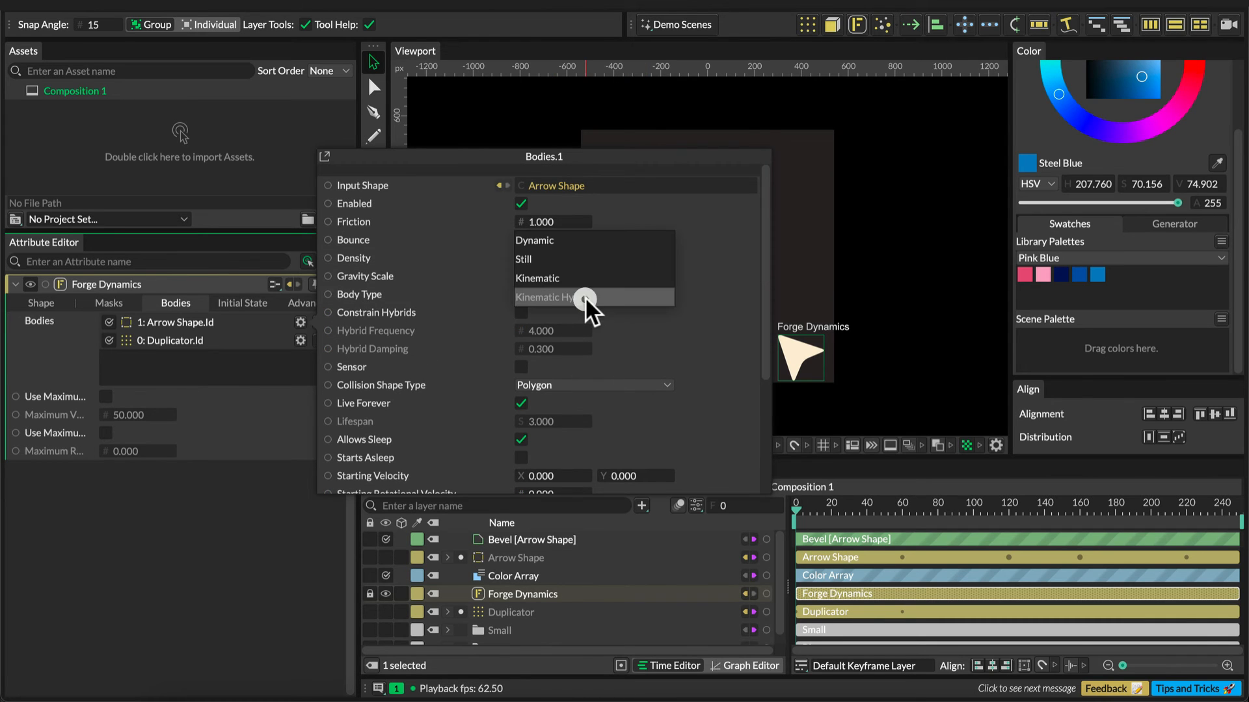
click(557, 296)
click(190, 361)
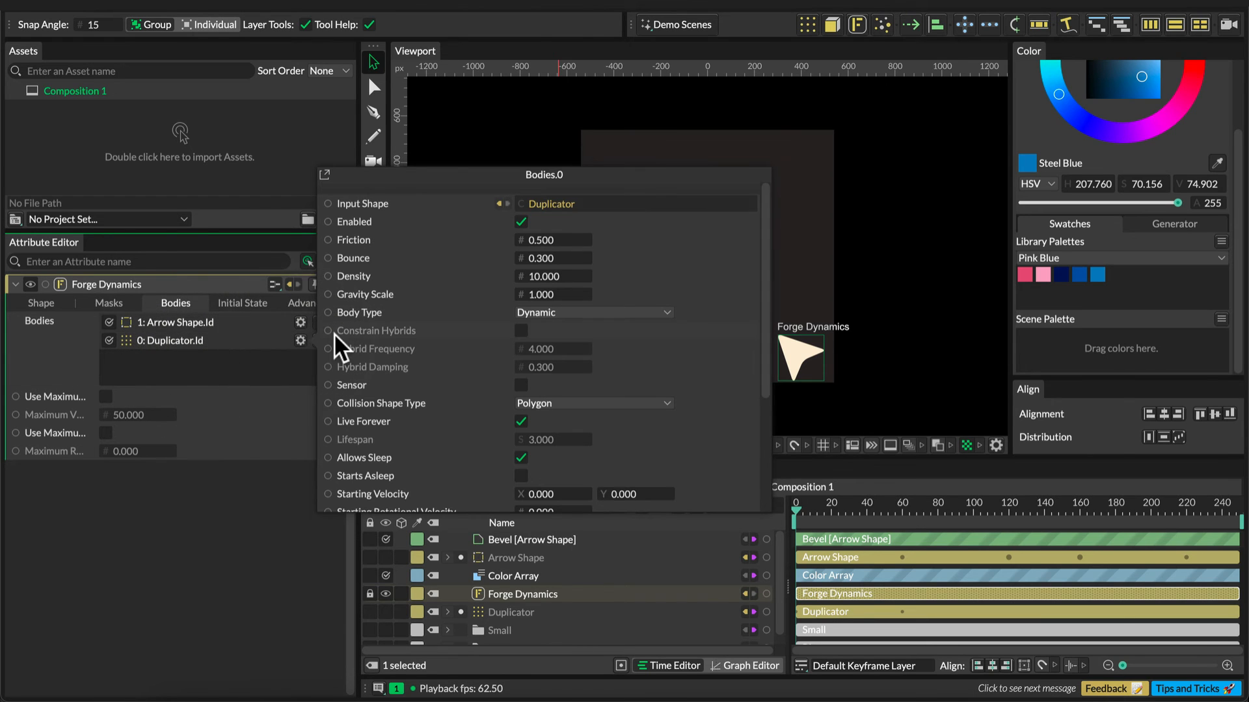
Set the Duplicator body's friction to 1, bounce to 1, density to 2 and gravity scale to 5
click(544, 240)
text(1)
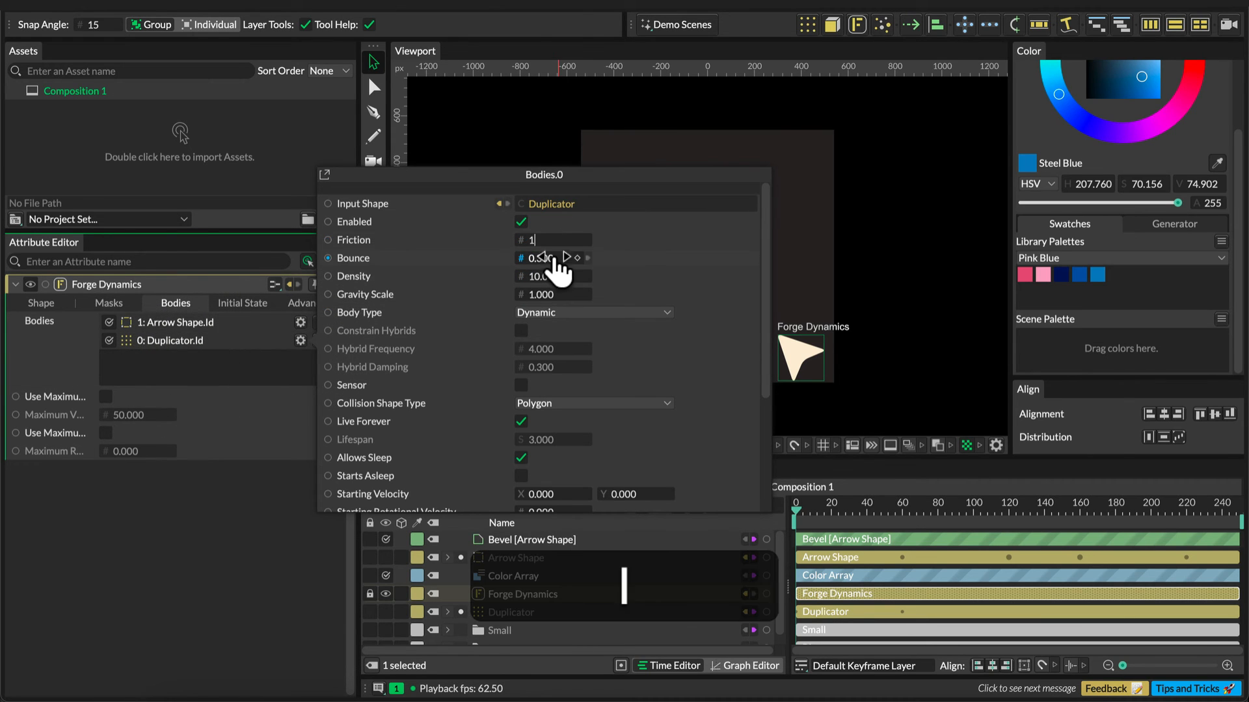
click(554, 257)
text(1)
click(548, 277)
text(2)
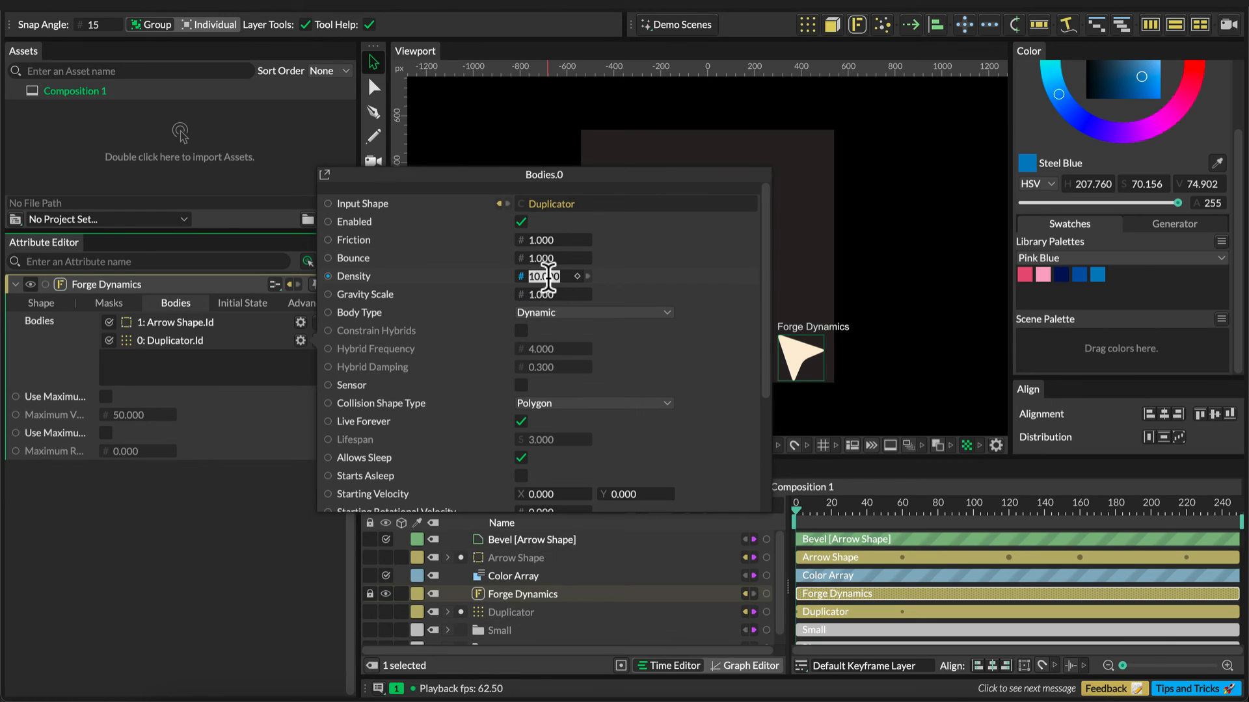
click(549, 294)
text(5)
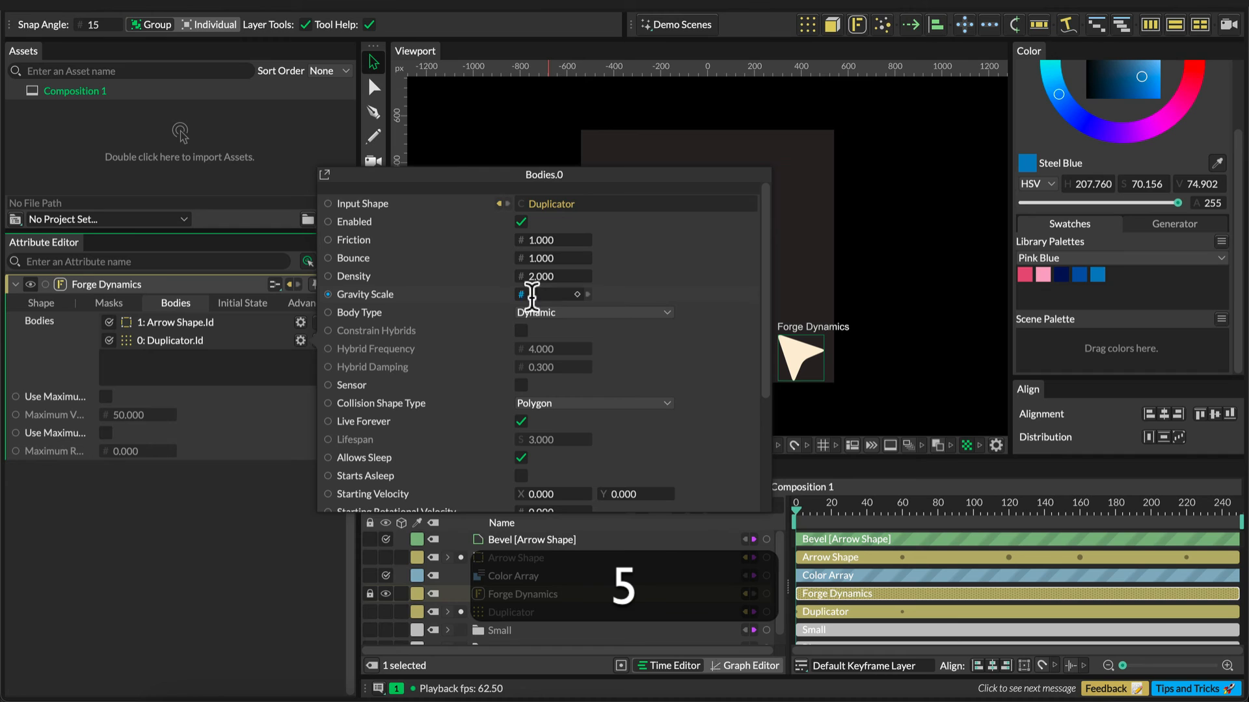
click(485, 309)
Set the Duplicator body's rotation damping to 1 and play the simulation from frame 0
scroll(511, 345, down, 3)
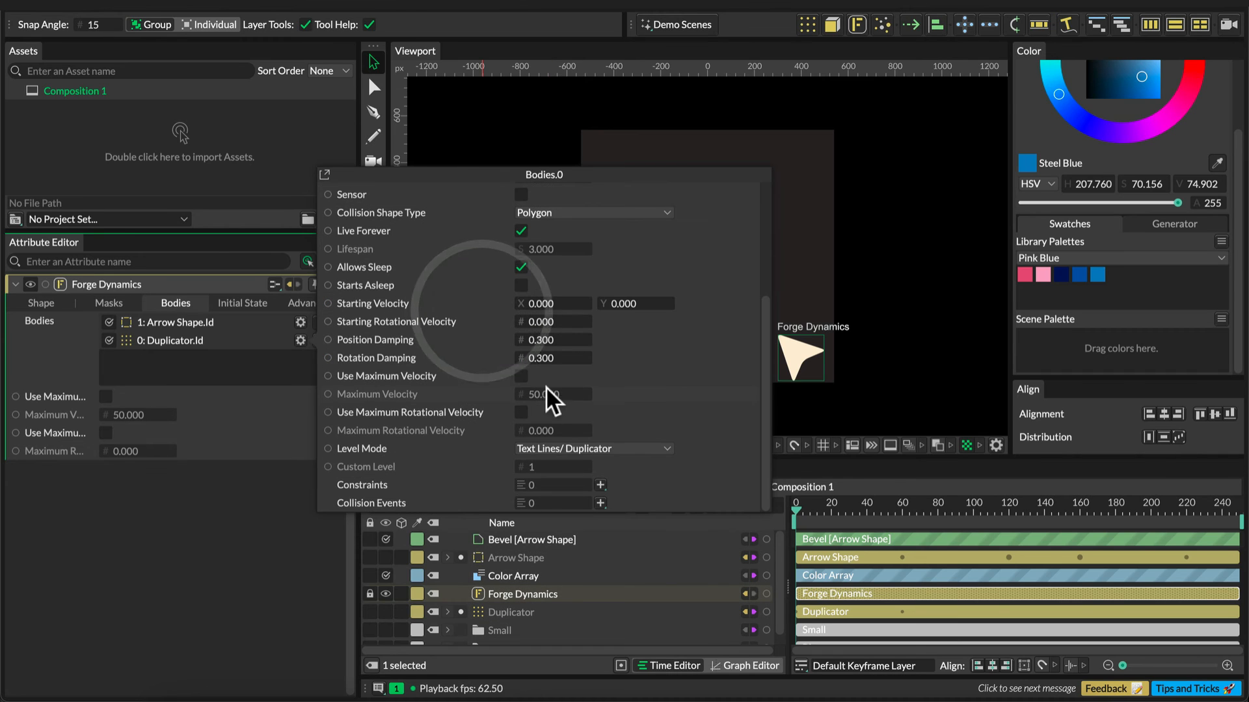
click(548, 359)
text(1)
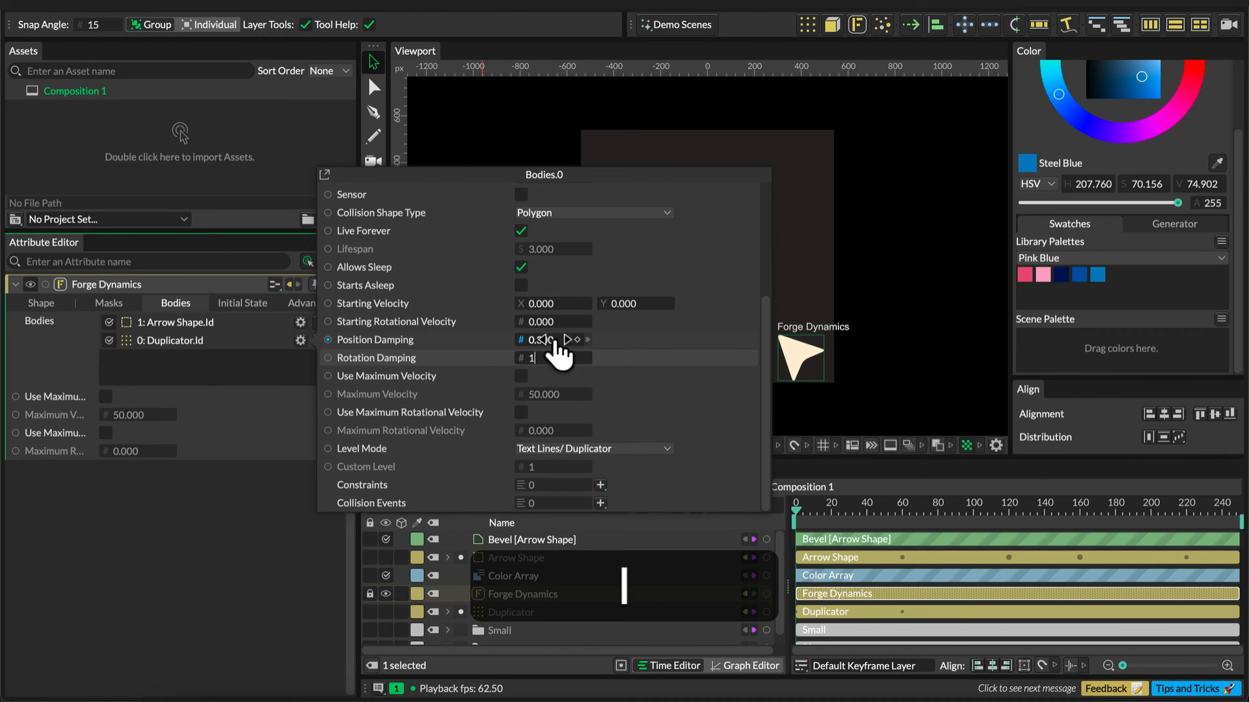
key(Return)
click(799, 354)
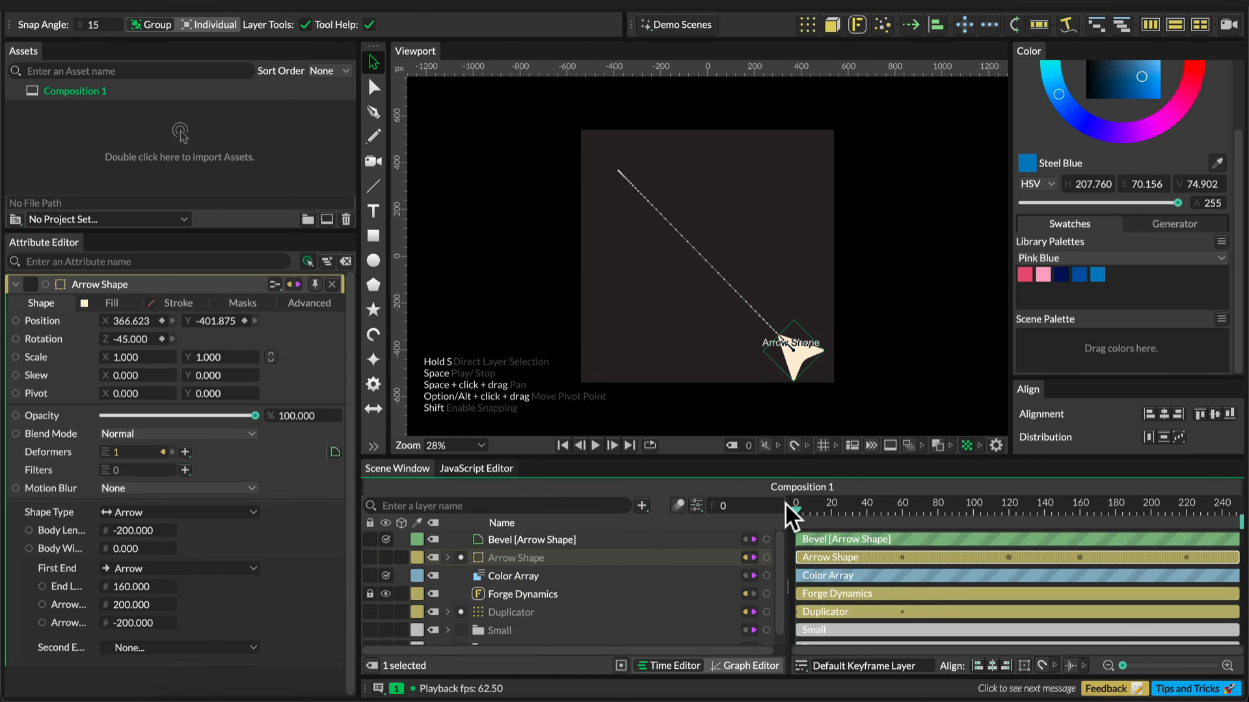
key(space)
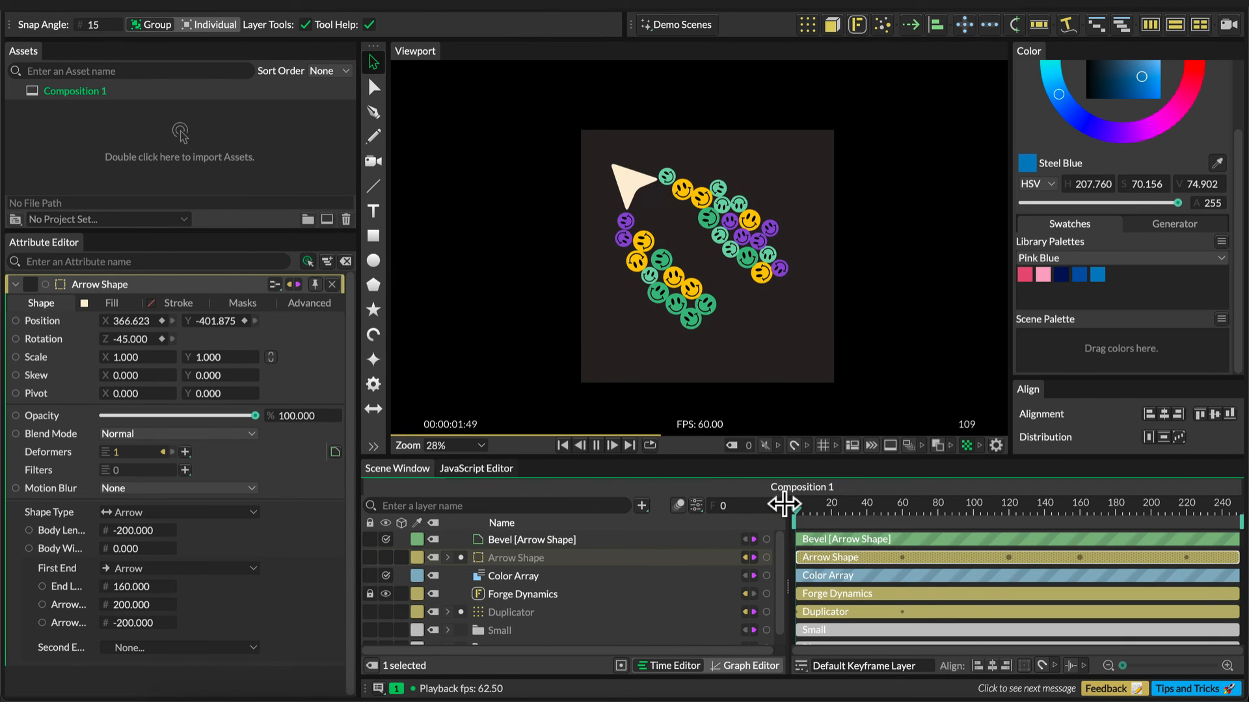
key(space)
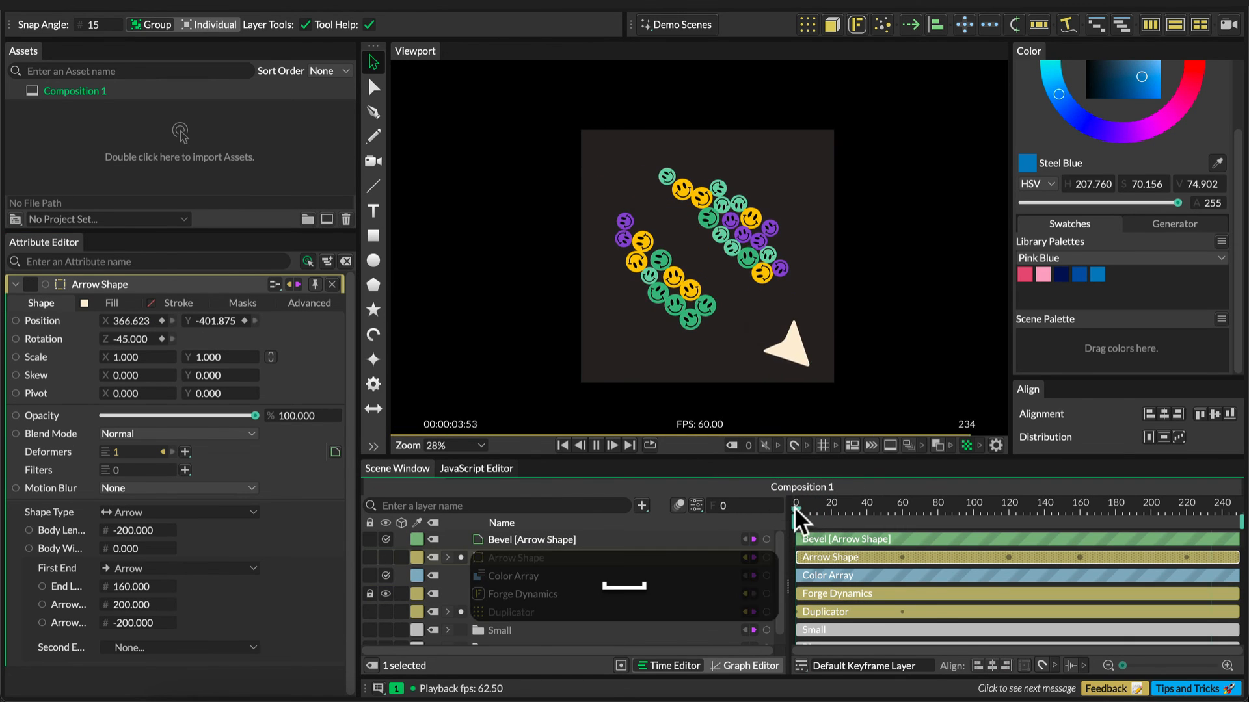
Add an Attractor Field to Forge Dynamics, select it, and play the simulation from frame 0
click(485, 591)
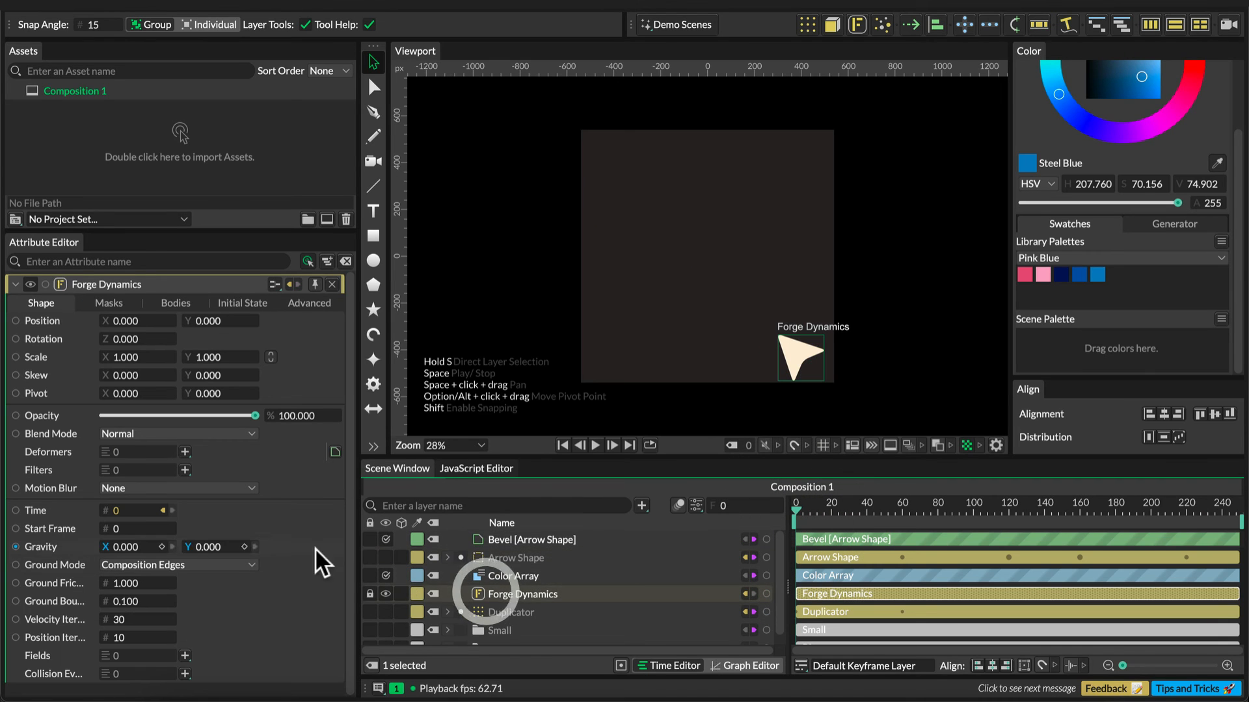
click(184, 654)
click(222, 669)
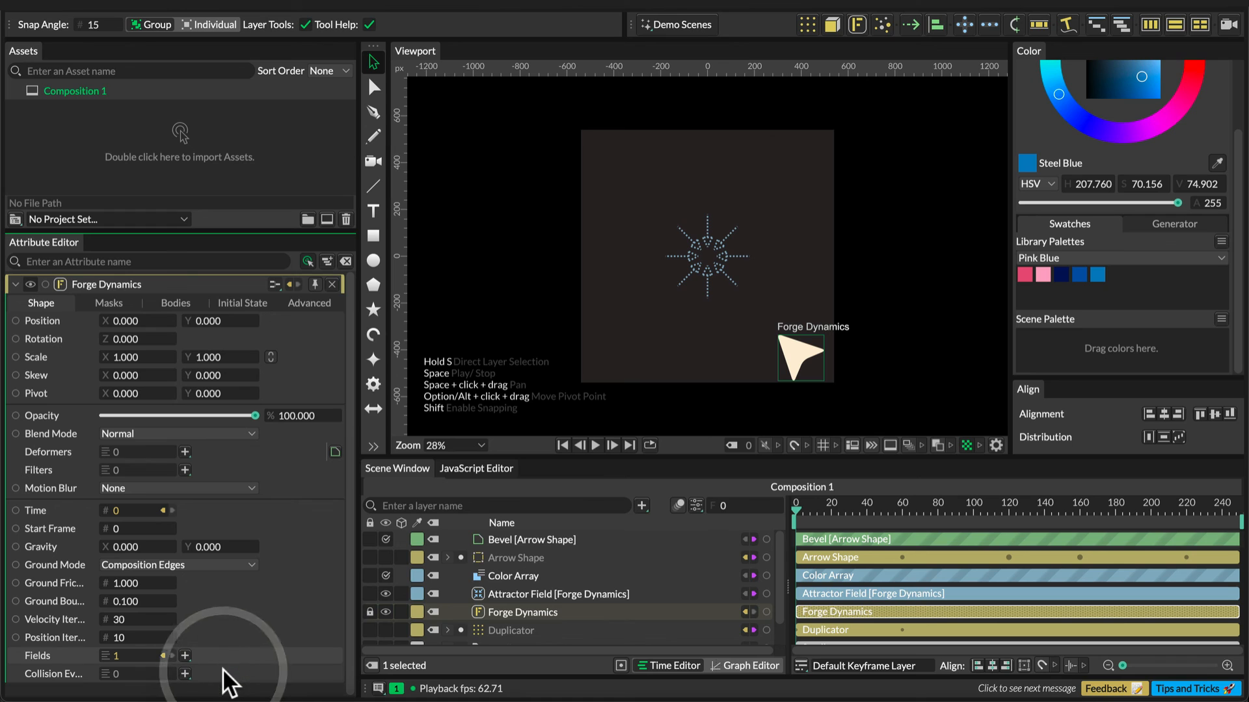
click(502, 595)
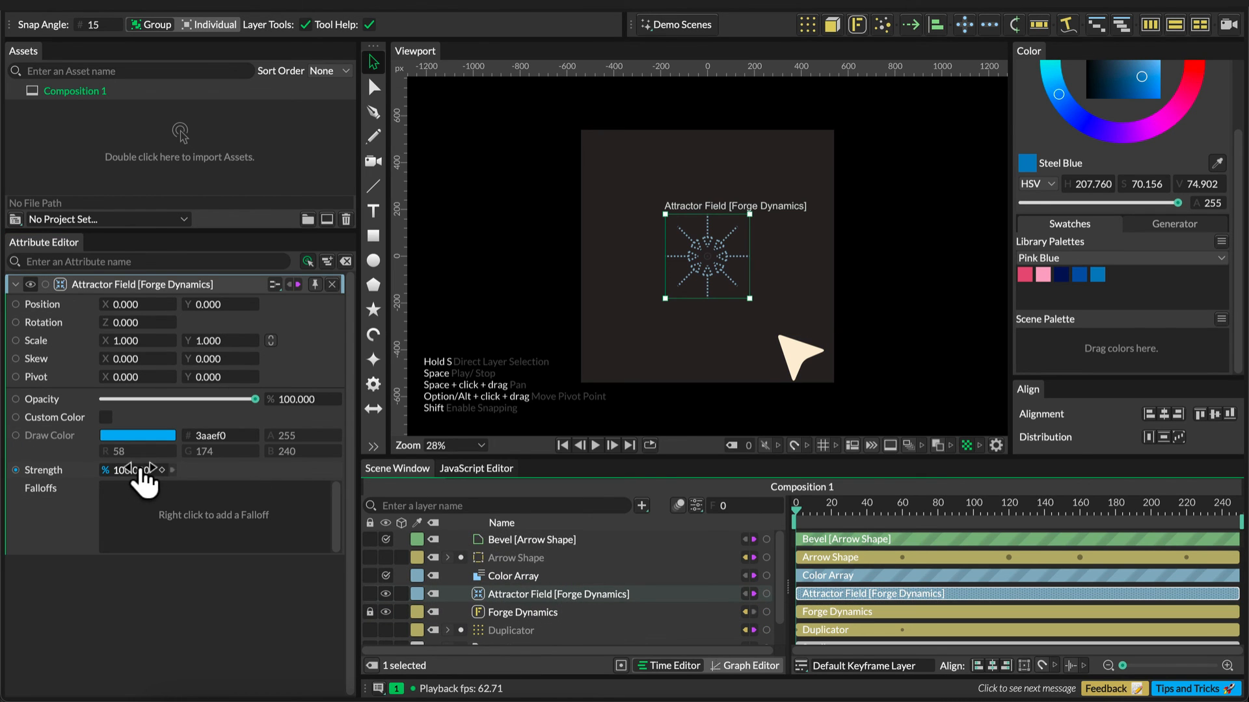
drag(799, 501, 773, 506)
key(space)
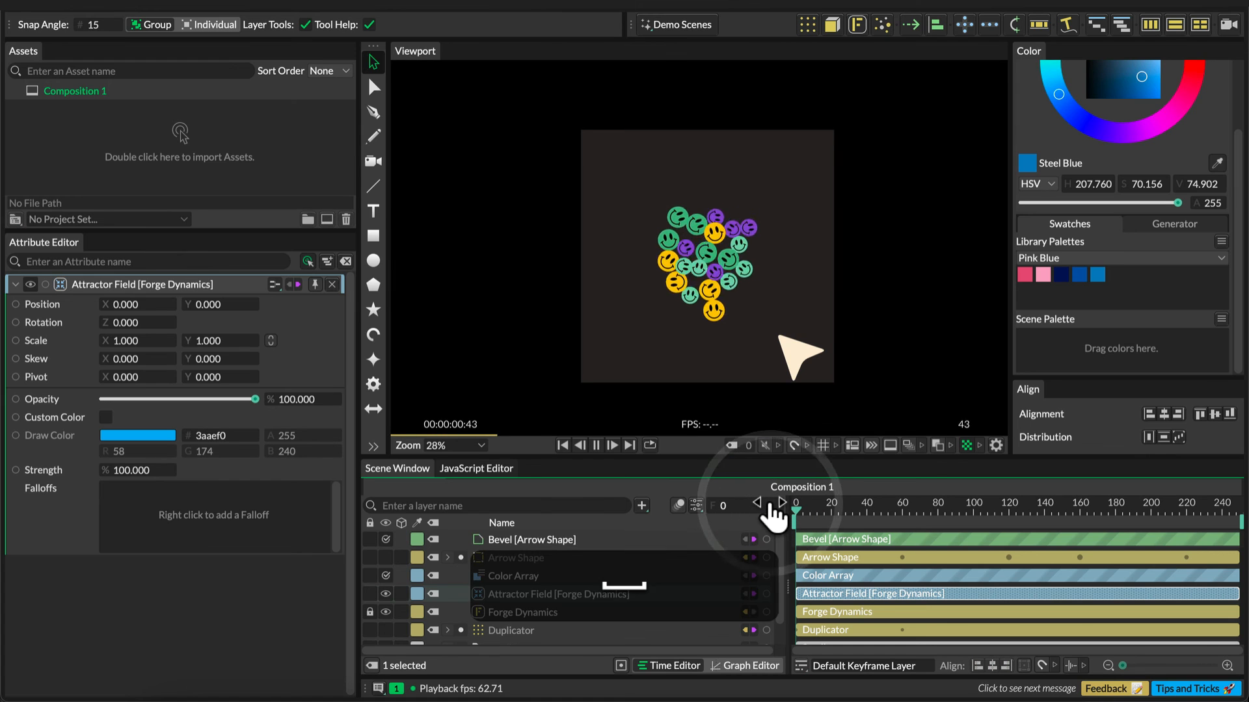